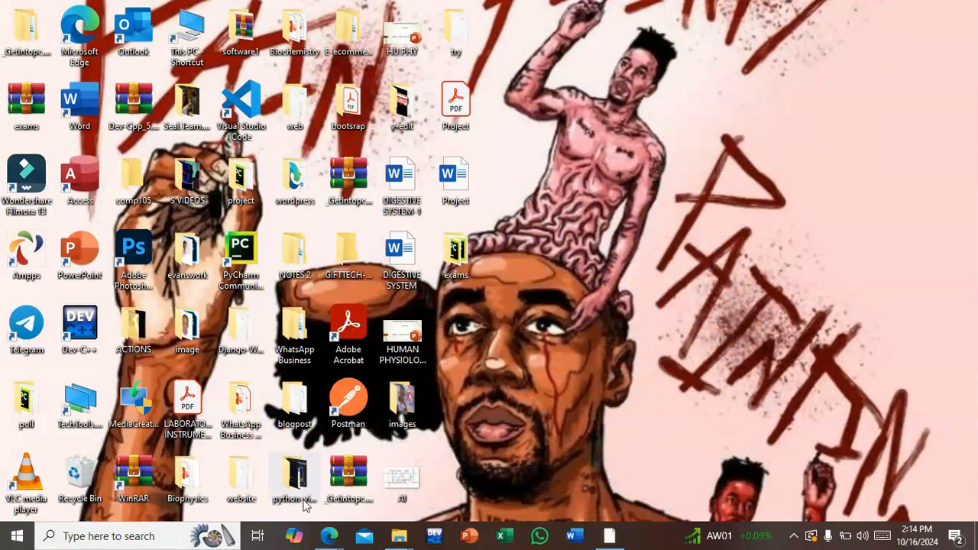
# Step: Launch Microsoft Word with a blank document and dismiss the Office licence notice
pyautogui.click(17, 540)
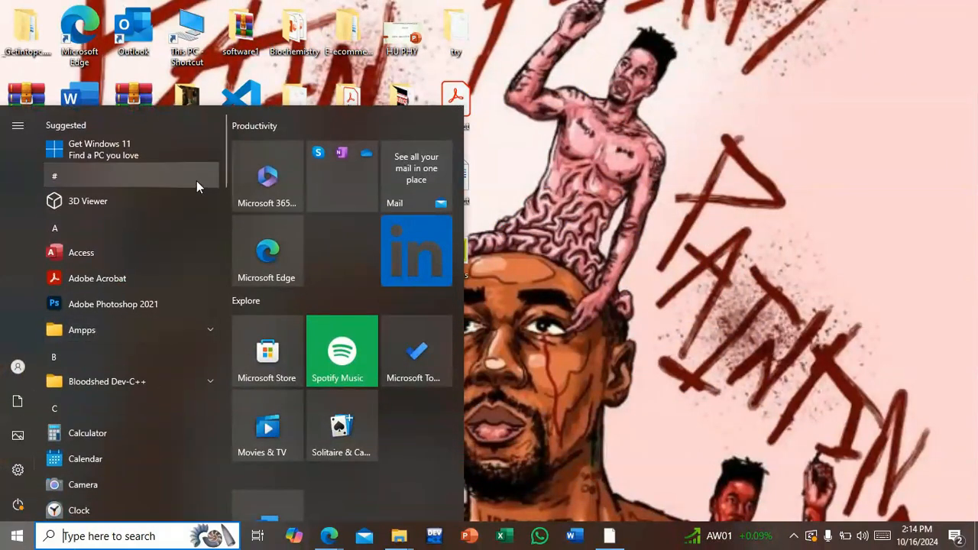
pyautogui.moveTo(225, 180); pyautogui.dragTo(225, 484)
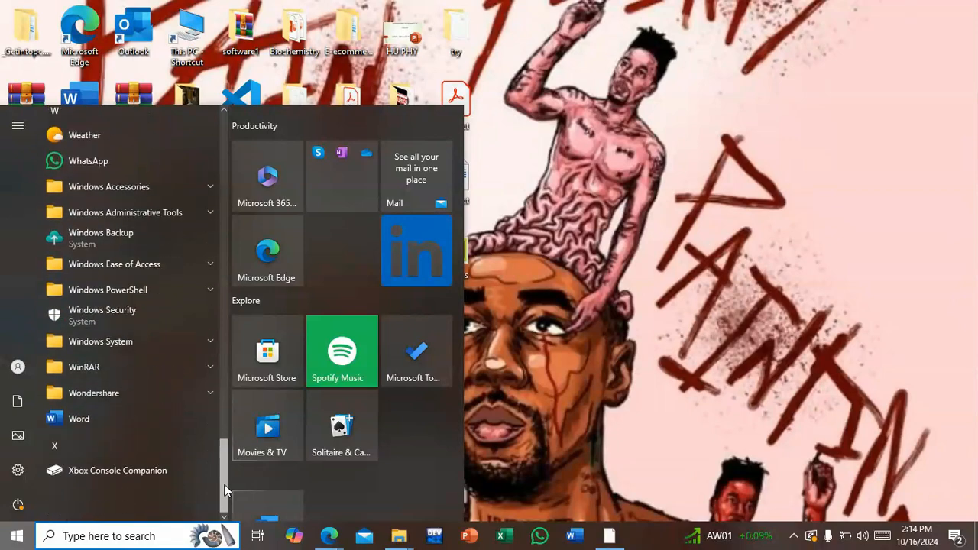
pyautogui.click(100, 418)
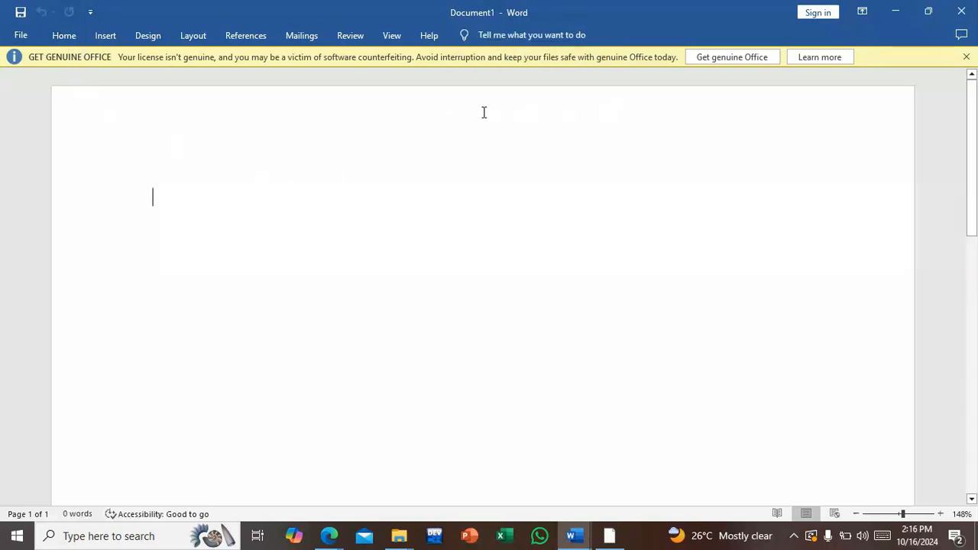
pyautogui.click(966, 57)
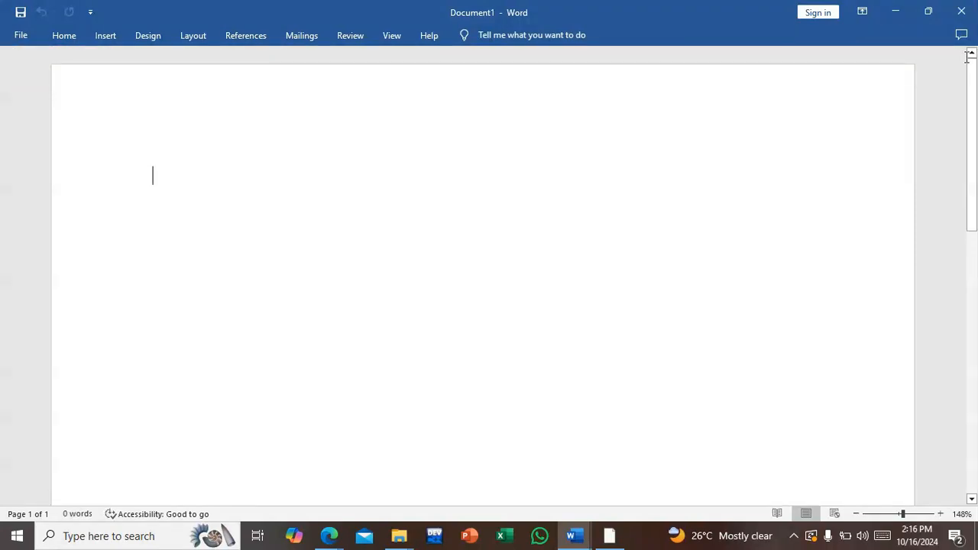
pyautogui.click(67, 40)
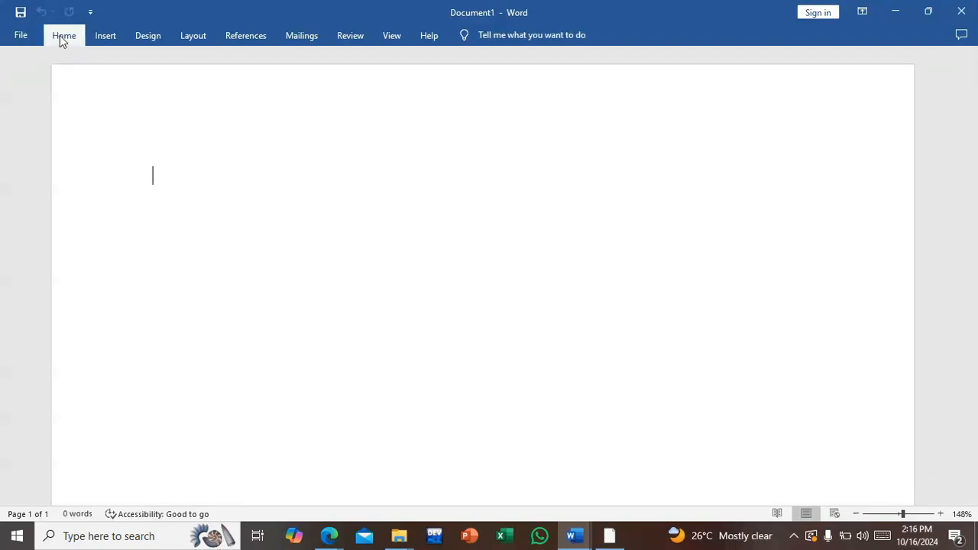
pyautogui.click(61, 36)
pyautogui.click(60, 35)
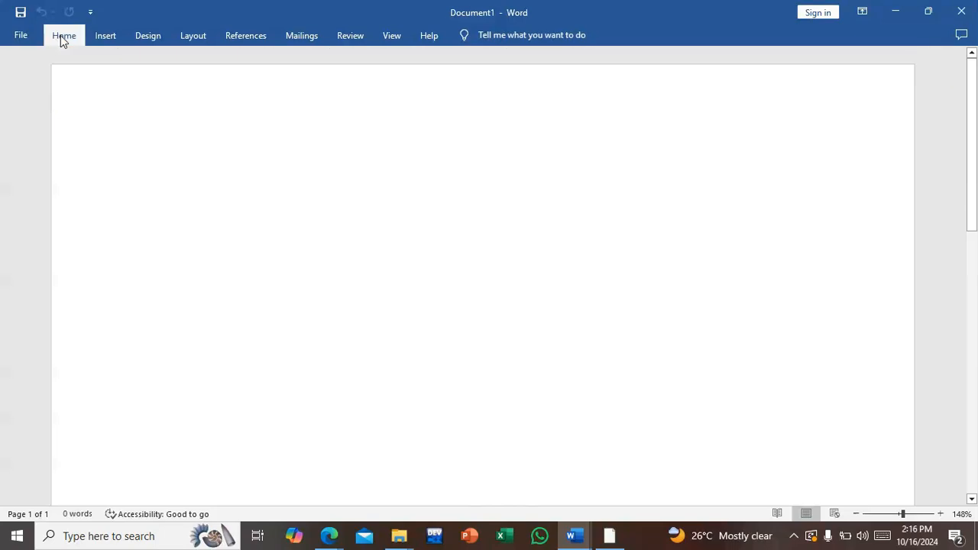
pyautogui.click(61, 36)
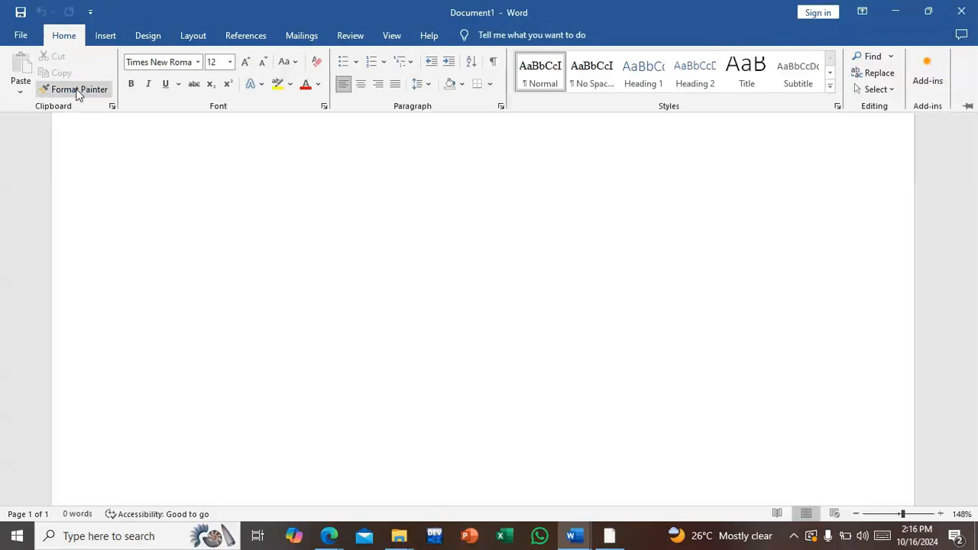
pyautogui.click(85, 90)
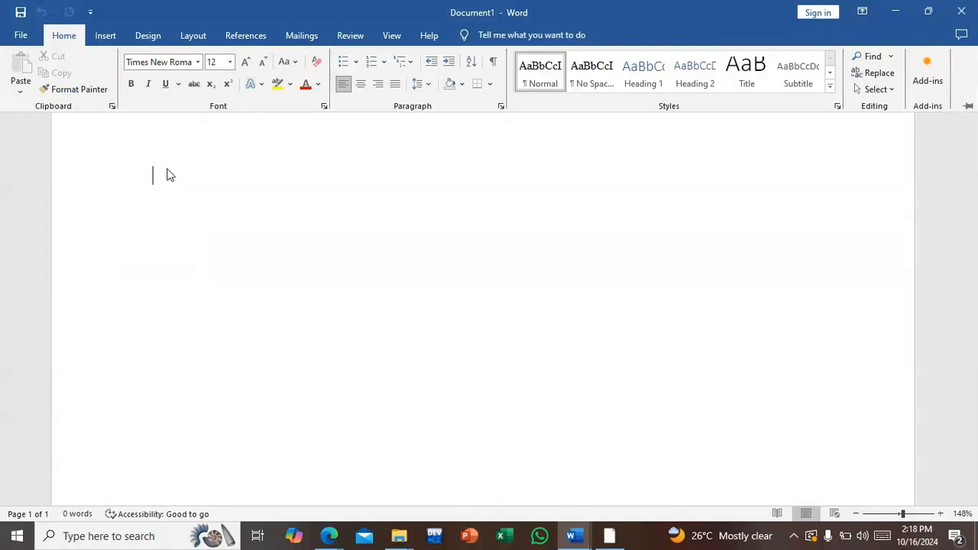
pyautogui.hotkey('ctrl', 'F1')
pyautogui.click(68, 39)
# Step: Enter the heading text "WOWRD INTRODUCTION" on the first line of the document
pyautogui.click(170, 186)
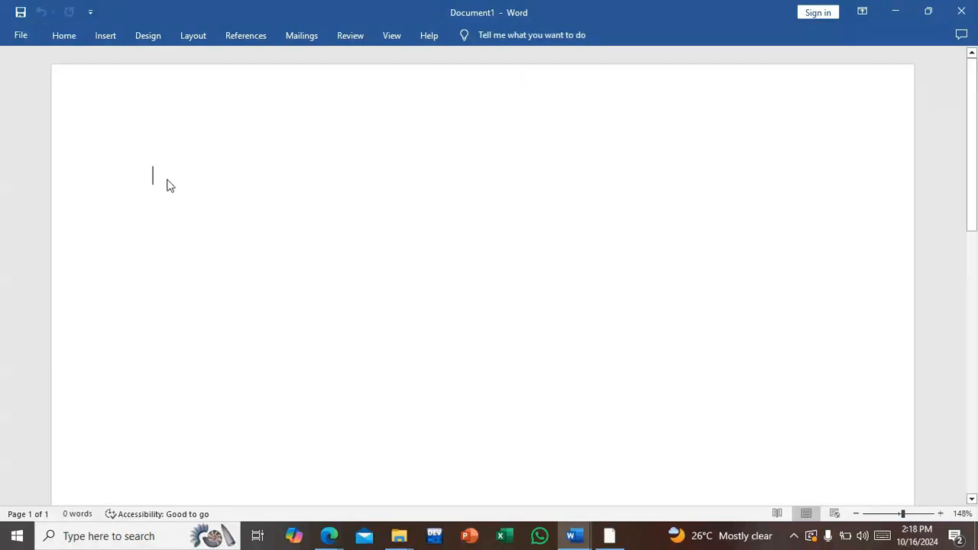
pyautogui.write('WO')
pyautogui.write('WRD ')
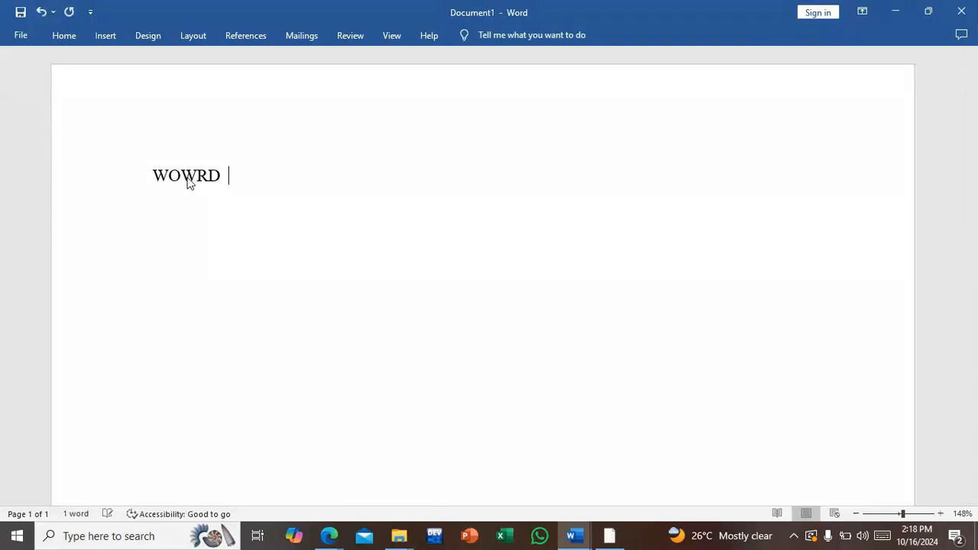
pyautogui.write('INTR')
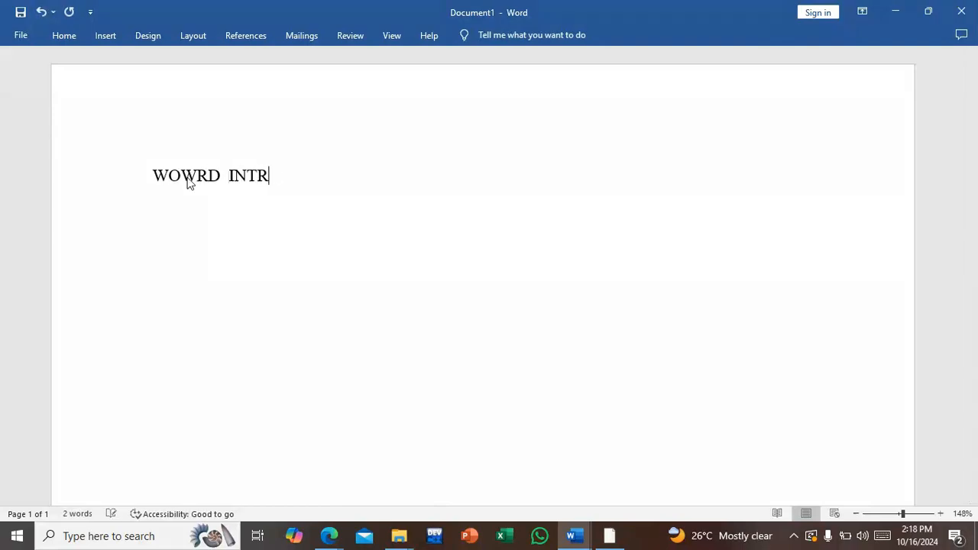
pyautogui.write('ODUCTION')
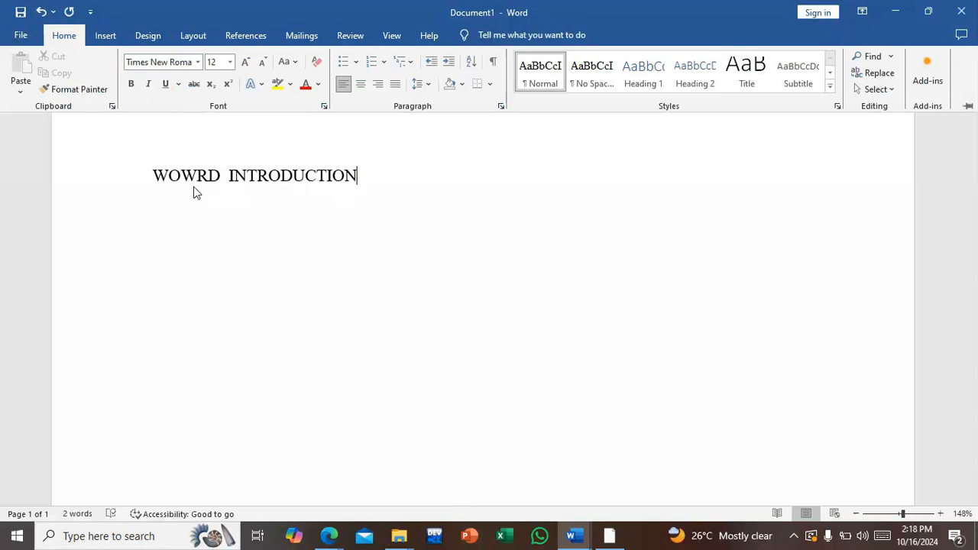
# Step: Correct the heading to "WORD INTRODUCTION" by removing the extra W and the extra space between the words
pyautogui.hotkey('ctrl', 'F1')
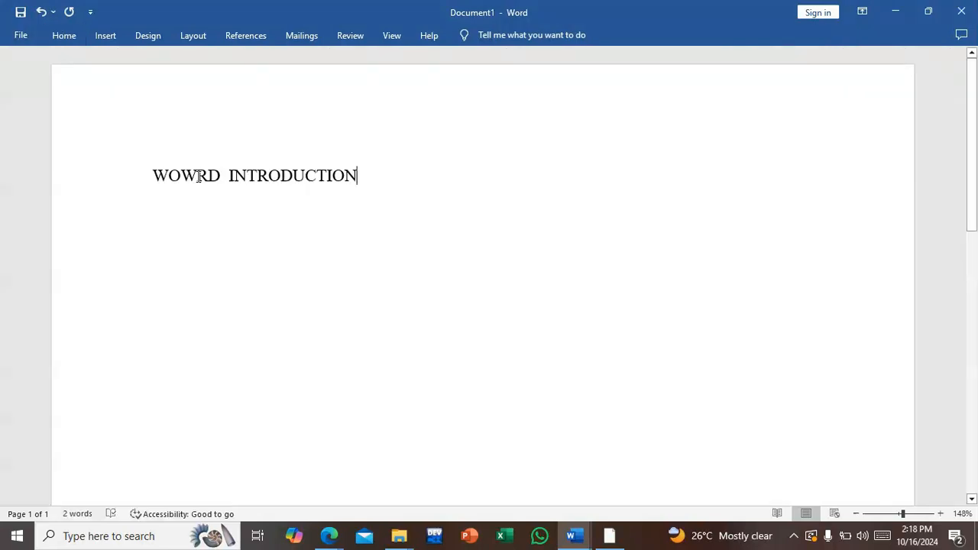
pyautogui.click(197, 177)
pyautogui.press('BackSpace')
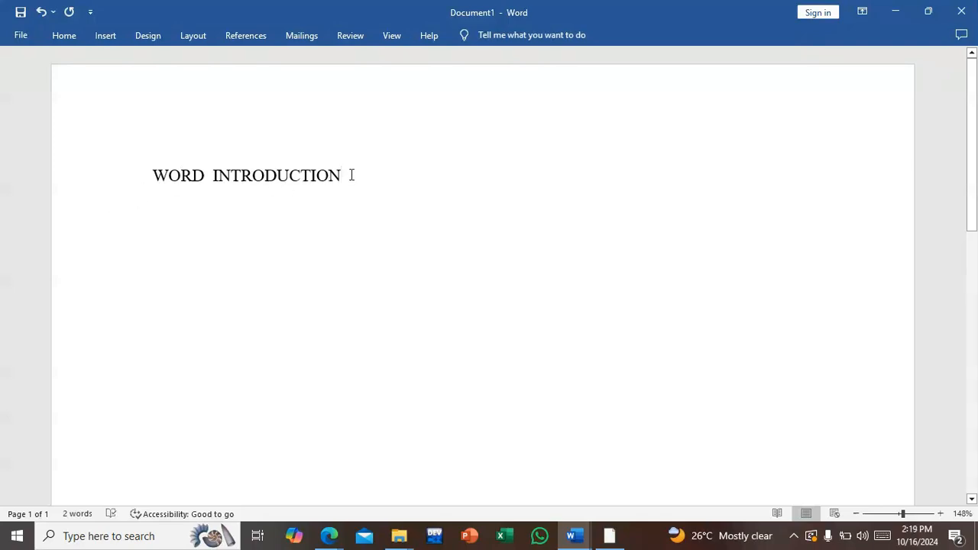
pyautogui.moveTo(343, 172)
pyautogui.mouseDown()
pyautogui.moveTo(277, 163)
pyautogui.moveTo(333, 164)
pyautogui.mouseUp()
pyautogui.click(368, 174)
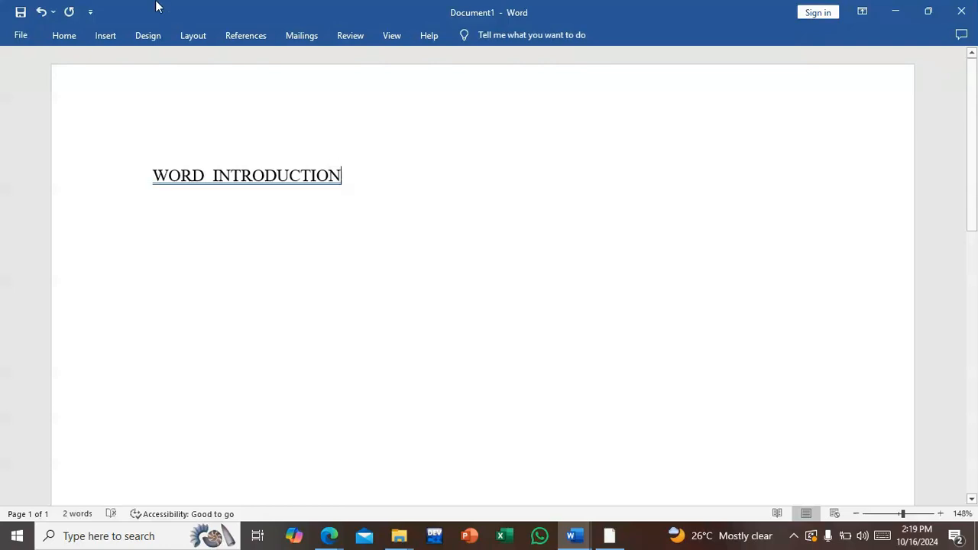
pyautogui.click(61, 35)
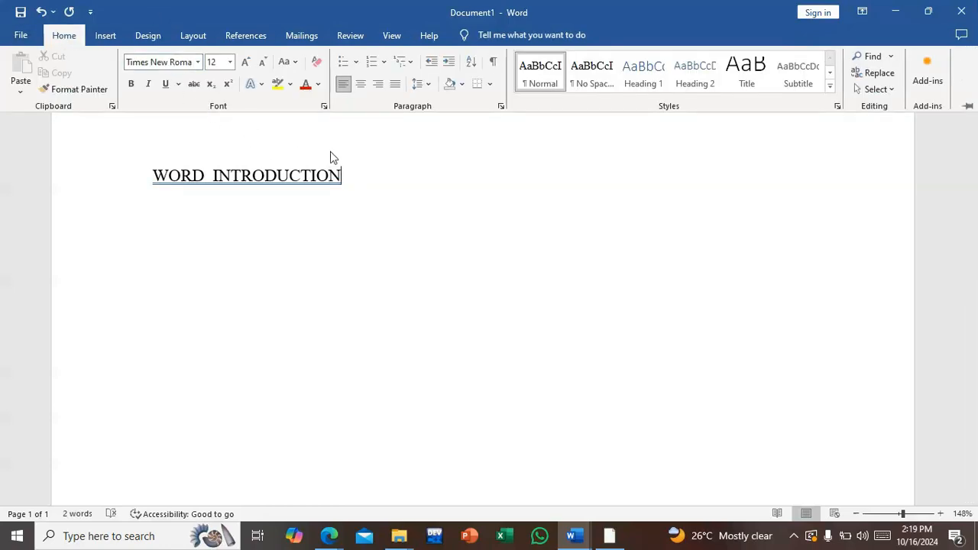
pyautogui.click(217, 175)
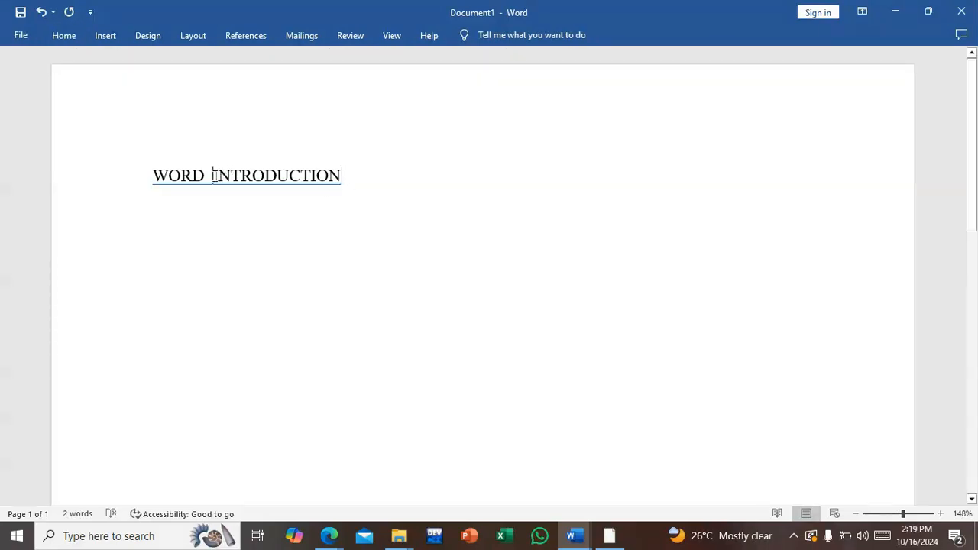
pyautogui.click(217, 175)
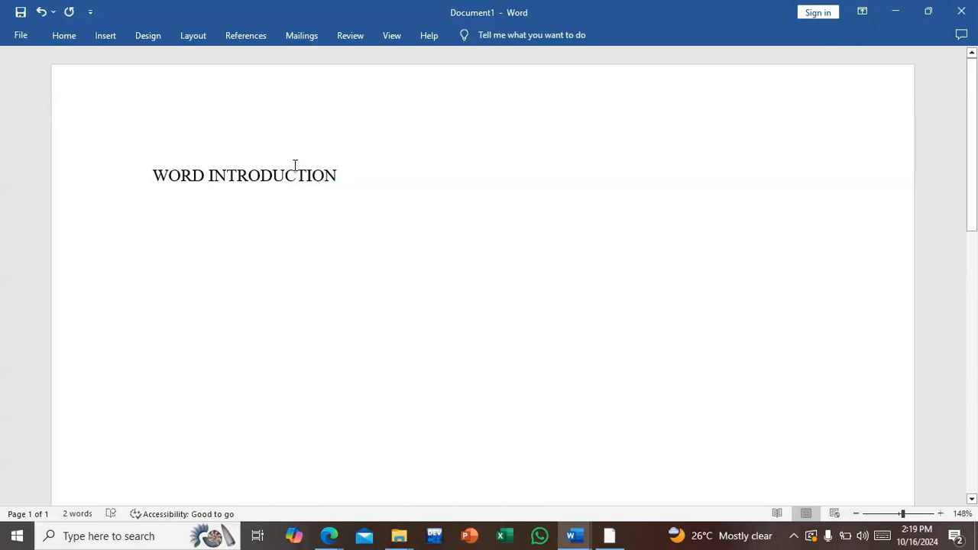
# Step: Apply the Times New Roman font to the whole "WORD INTRODUCTION" heading
pyautogui.click(72, 40)
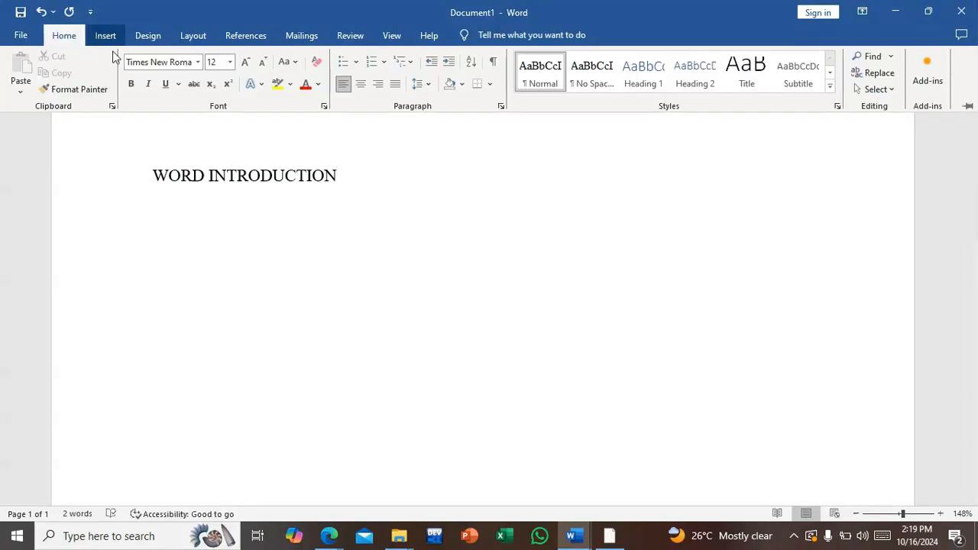
pyautogui.click(199, 66)
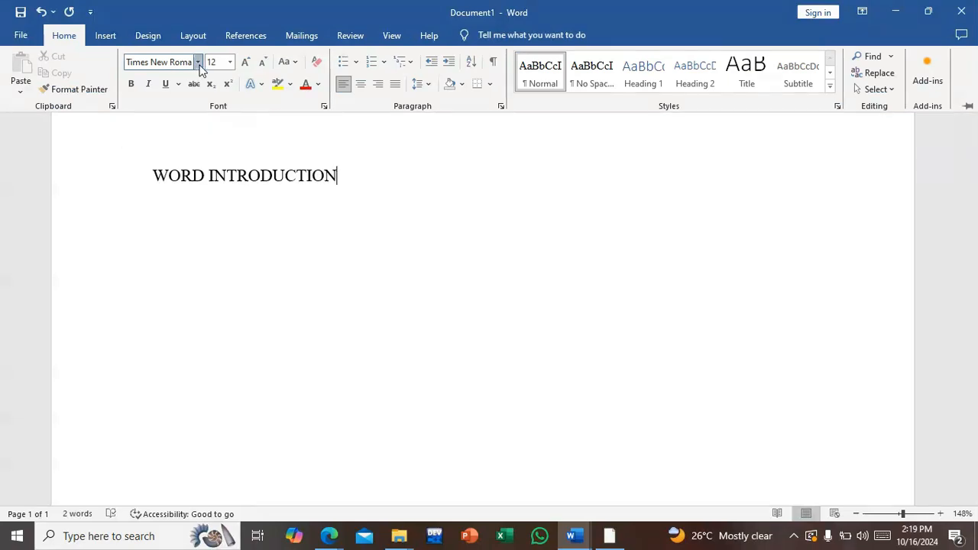
pyautogui.press('Escape')
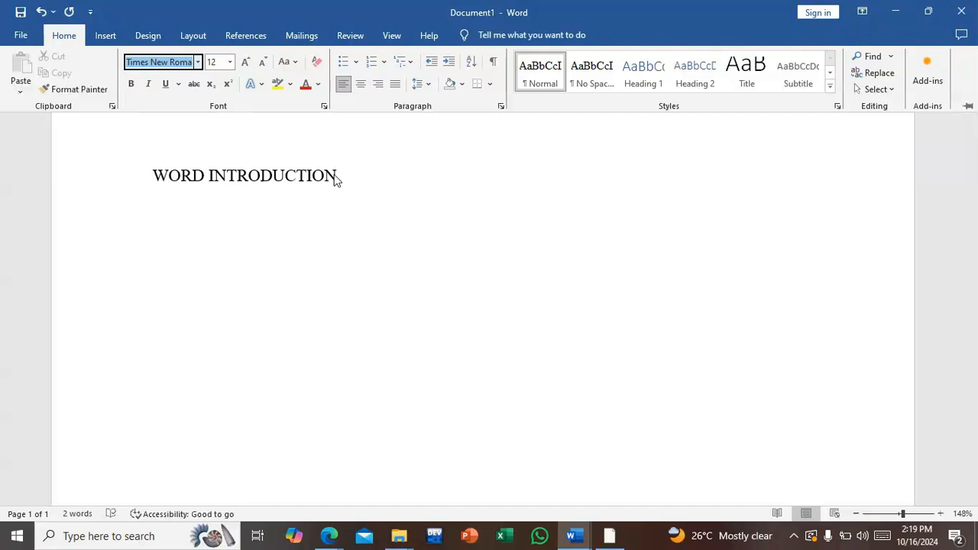
pyautogui.click(336, 177)
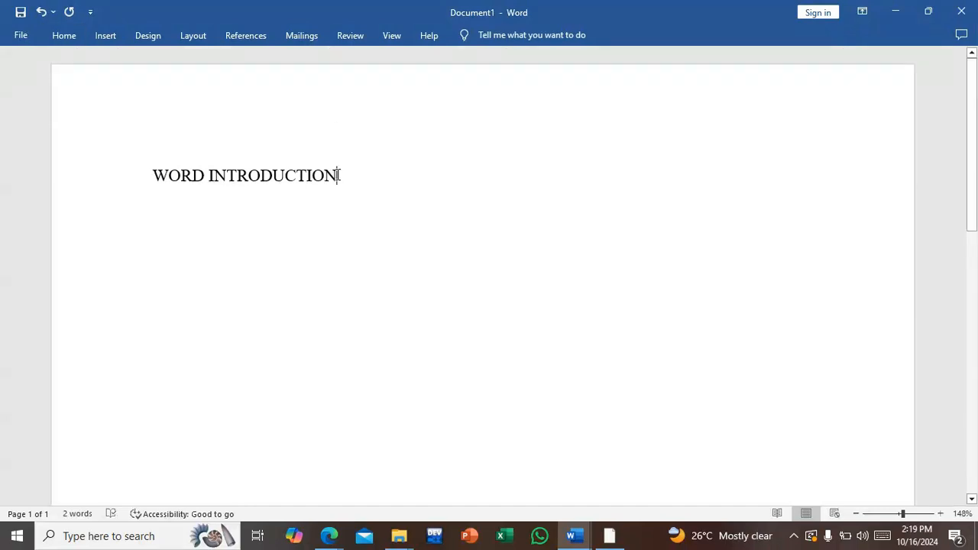
pyautogui.moveTo(338, 177); pyautogui.dragTo(166, 180)
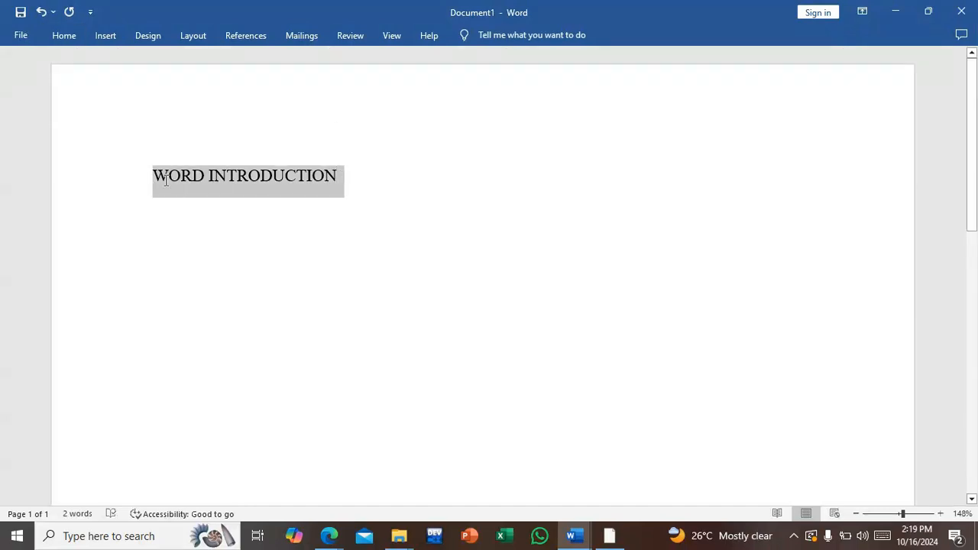
pyautogui.click(68, 40)
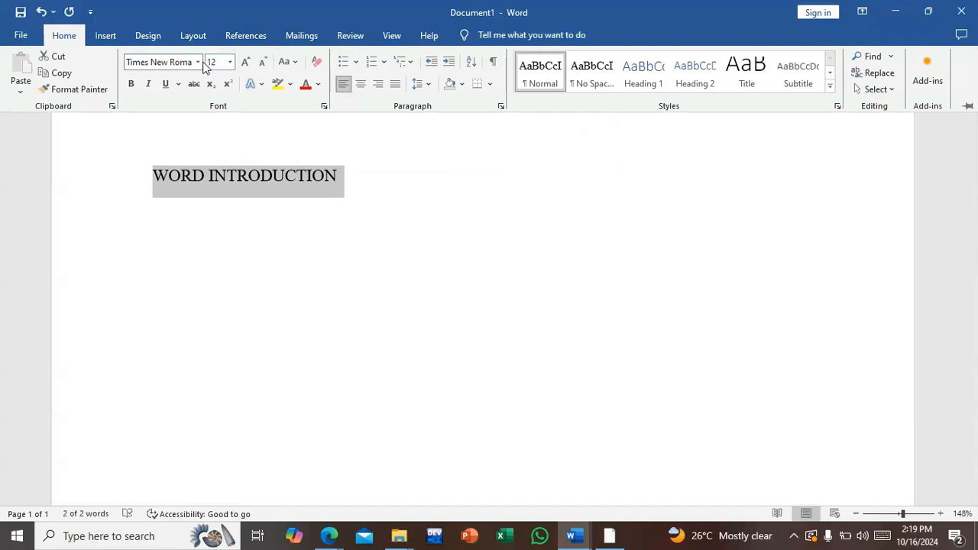
pyautogui.click(201, 64)
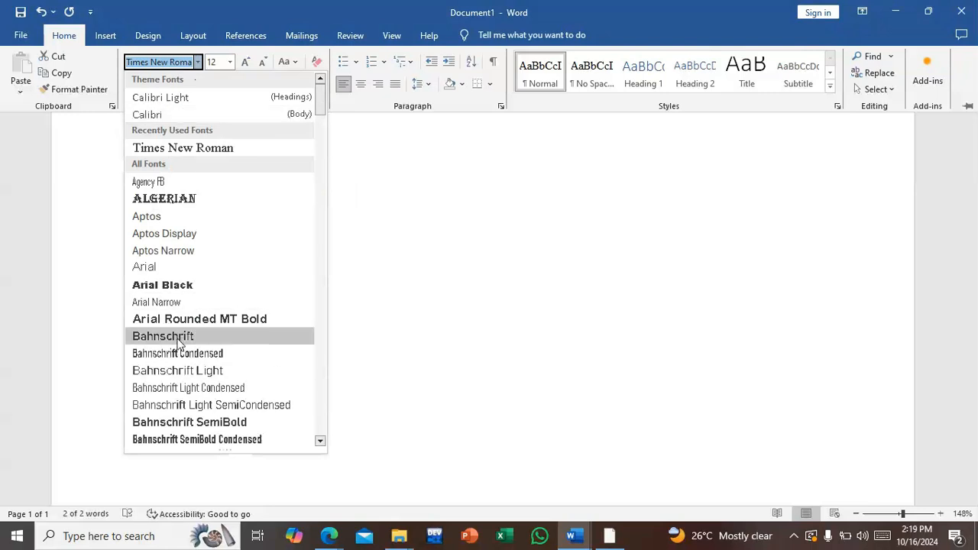
pyautogui.click(202, 153)
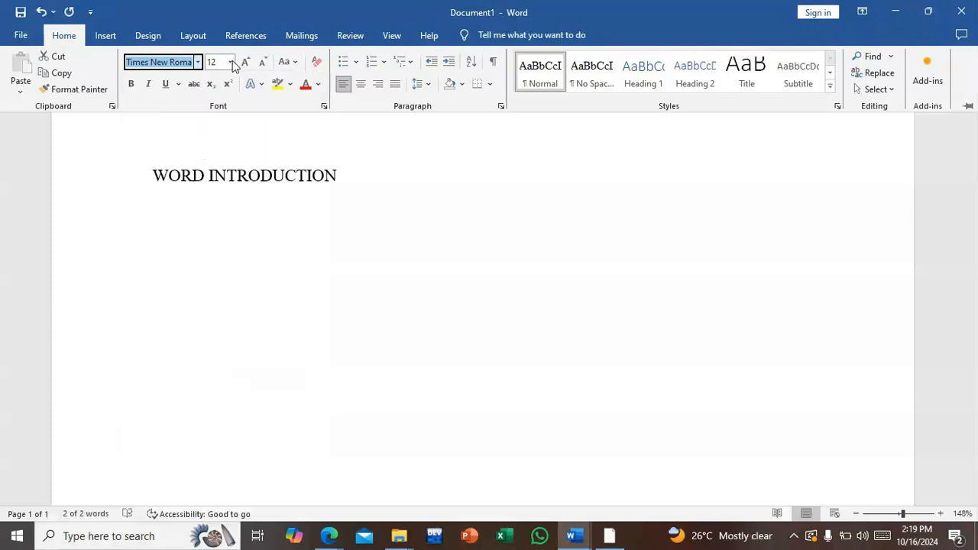
pyautogui.hotkey('ctrl', 'F1')
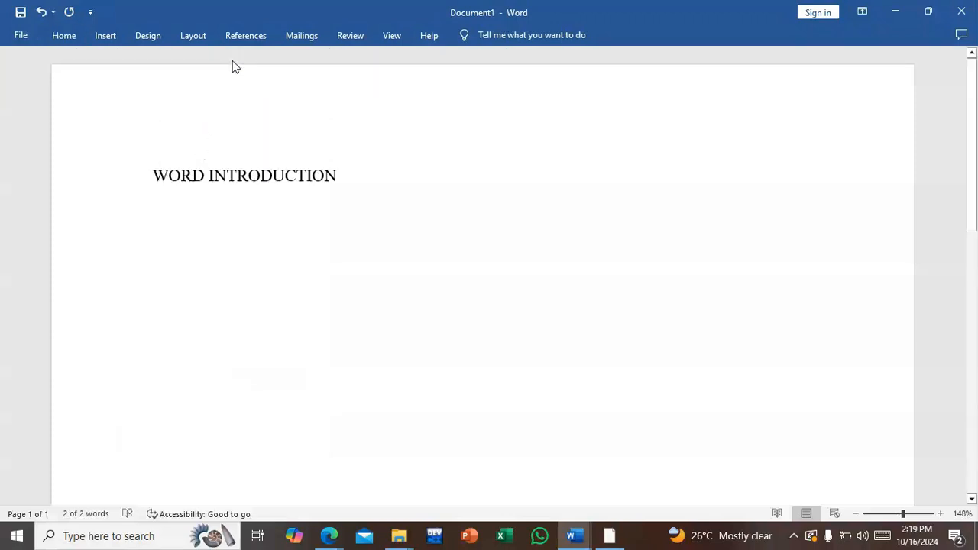
# Step: Set the font size of the word "INTRODUCTION" in the heading to 14
pyautogui.click(68, 35)
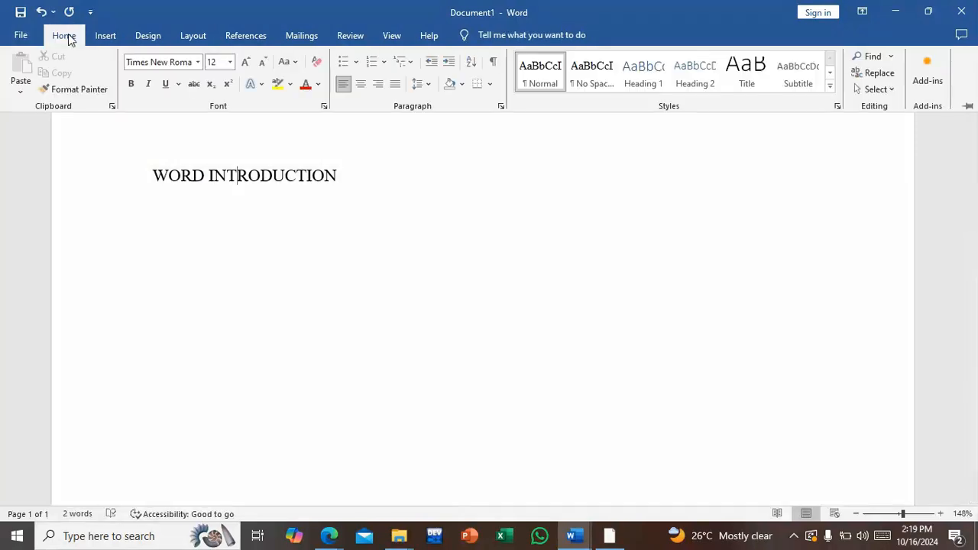
pyautogui.click(231, 67)
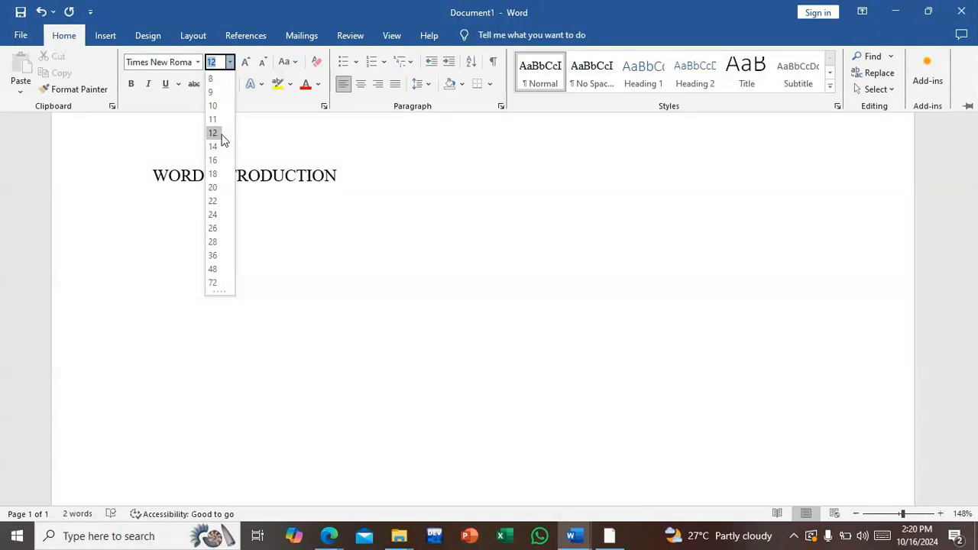
pyautogui.click(214, 146)
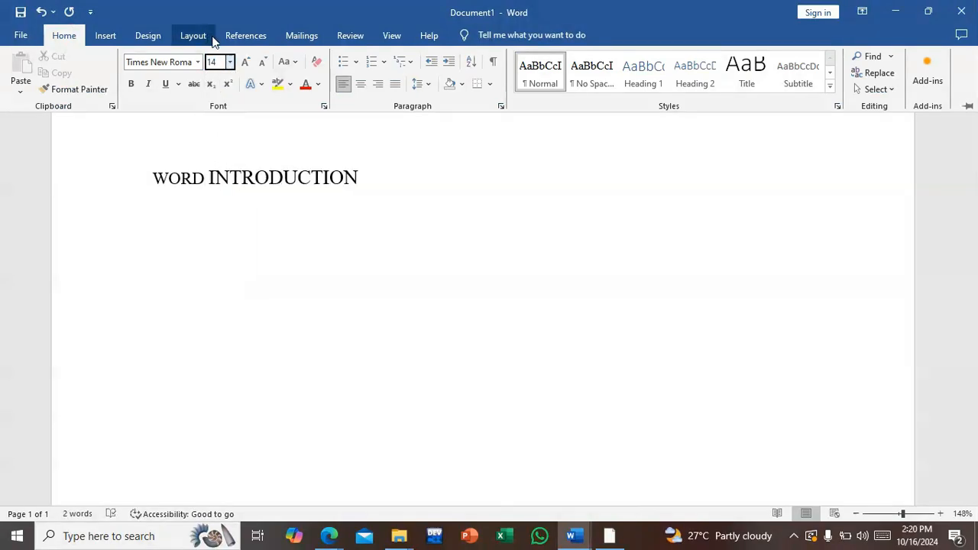
# Step: Set the font size of the word "INTRODUCTION" back to 12
pyautogui.click(230, 62)
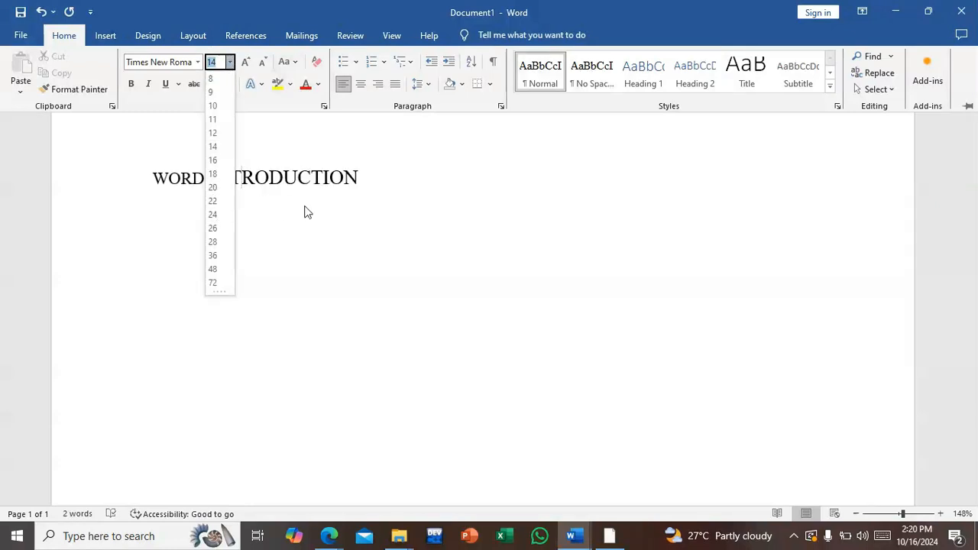
pyautogui.press('Escape')
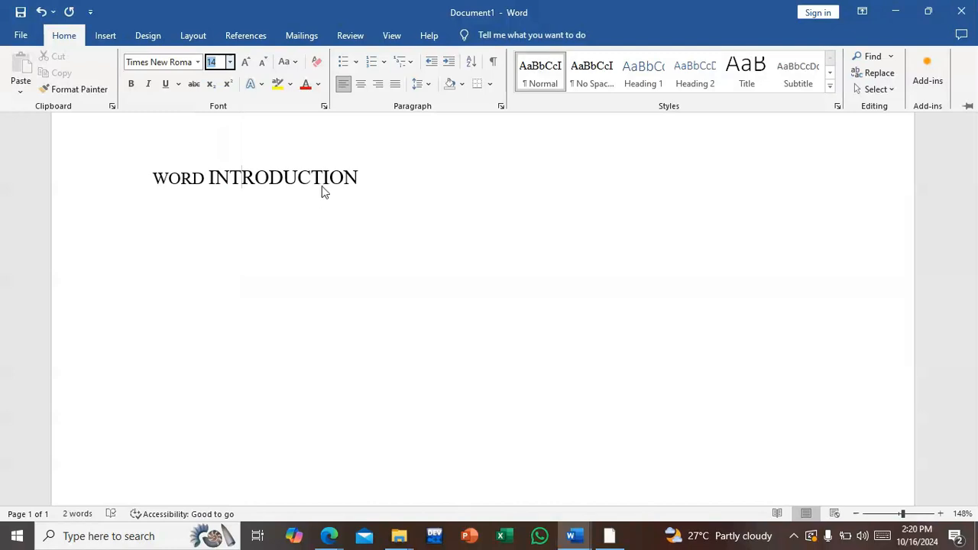
pyautogui.click(231, 66)
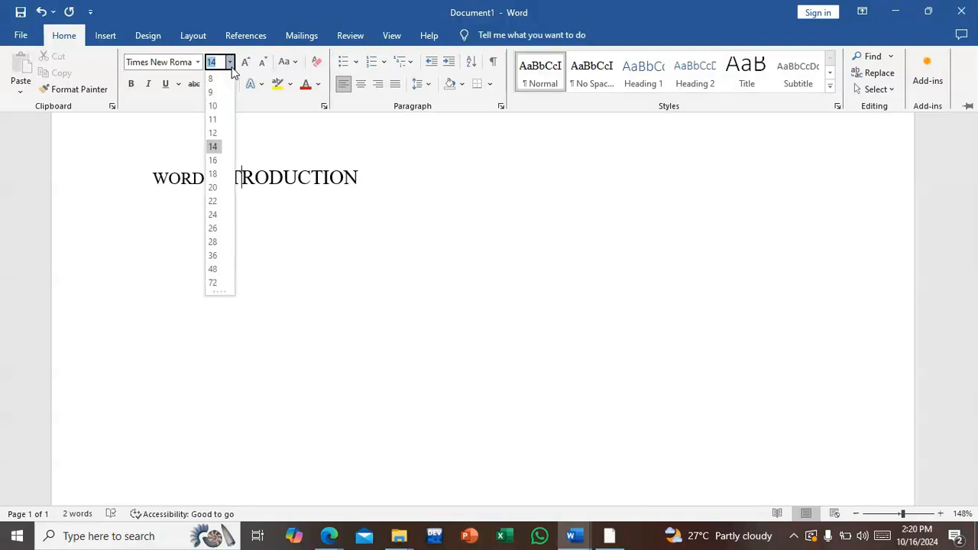
pyautogui.click(214, 134)
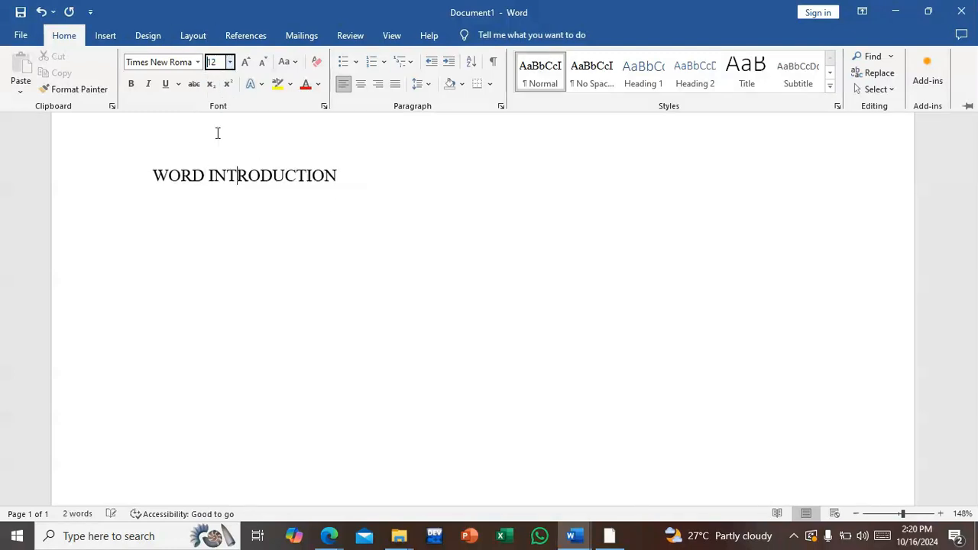
# Step: Select the whole "WORD INTRODUCTION" heading and set its font size to 16
pyautogui.click(338, 178)
pyautogui.moveTo(338, 179); pyautogui.dragTo(152, 172)
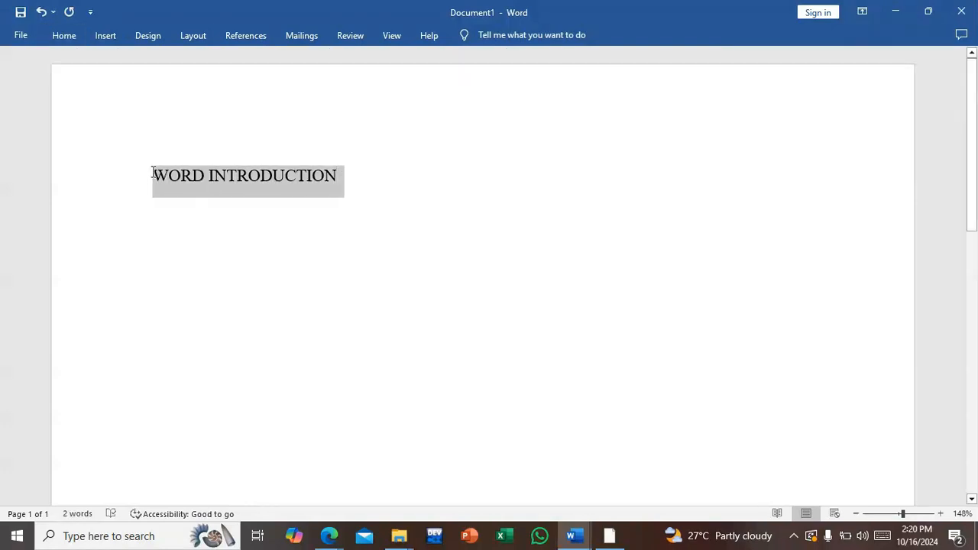
pyautogui.click(68, 41)
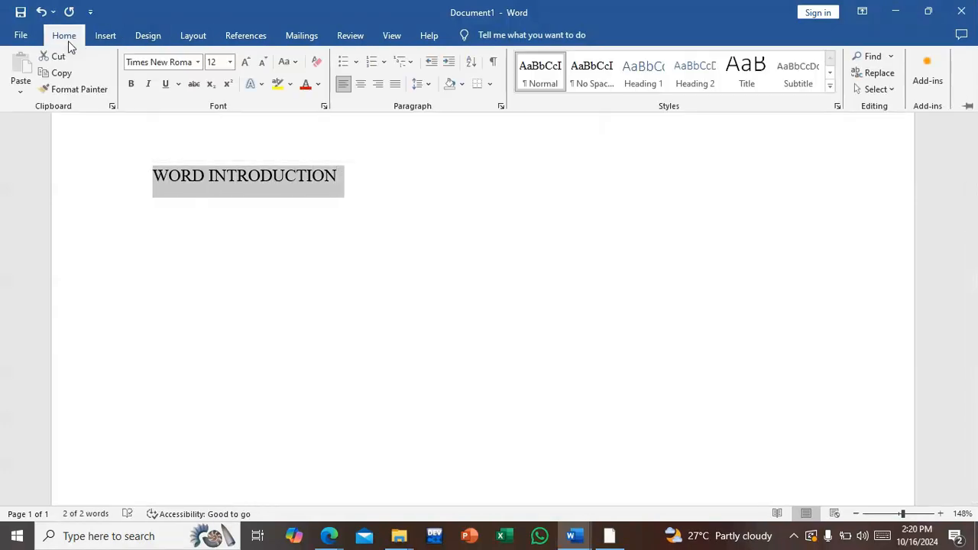
pyautogui.click(230, 62)
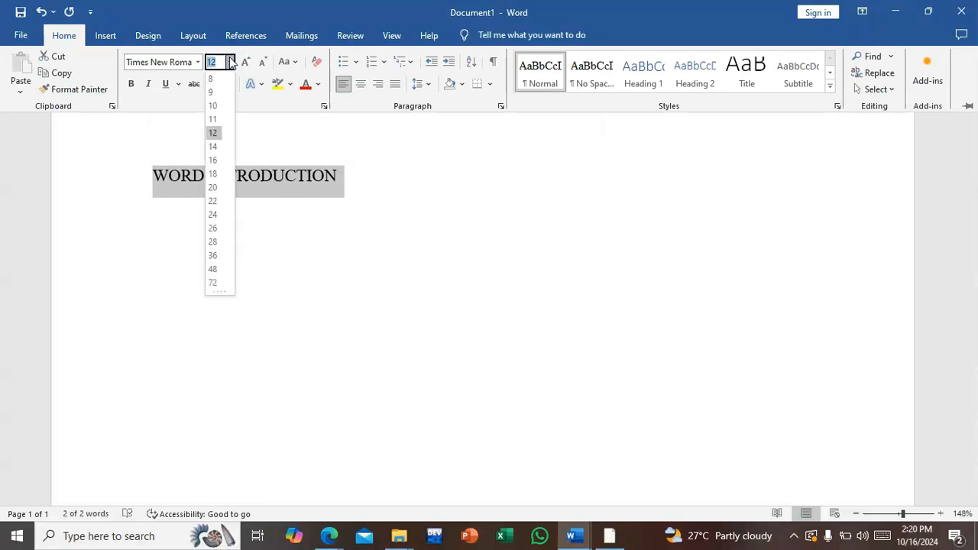
pyautogui.click(215, 161)
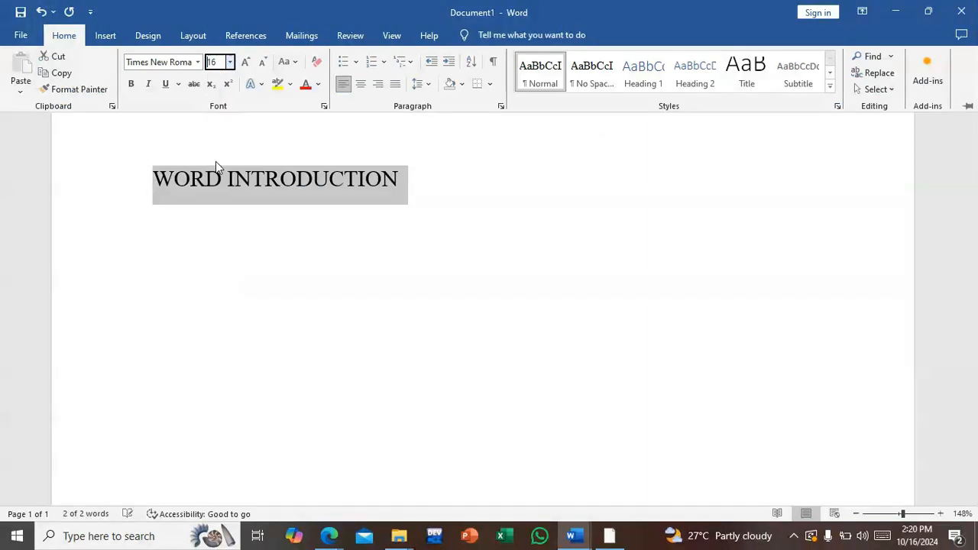
# Step: Set the font size of the whole selected heading to 12
pyautogui.click(229, 62)
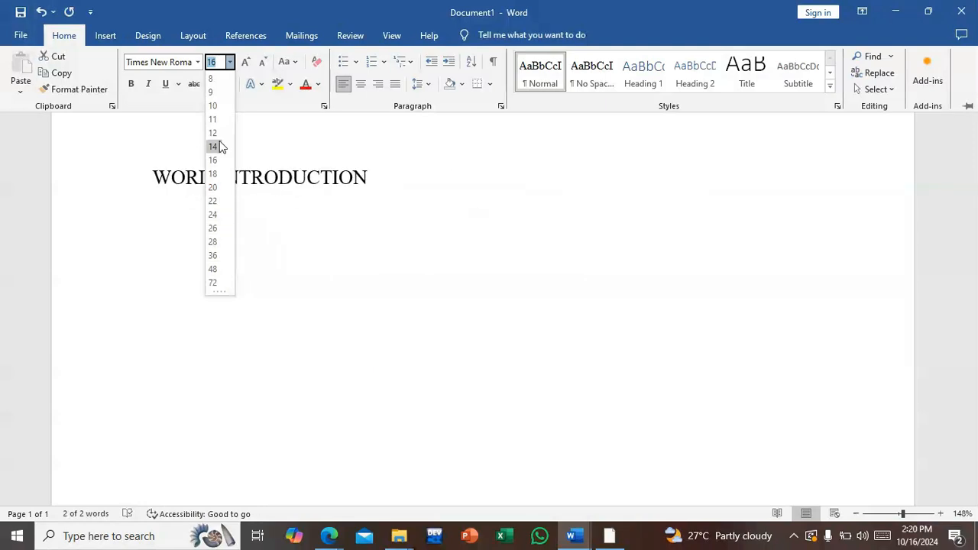
pyautogui.click(337, 236)
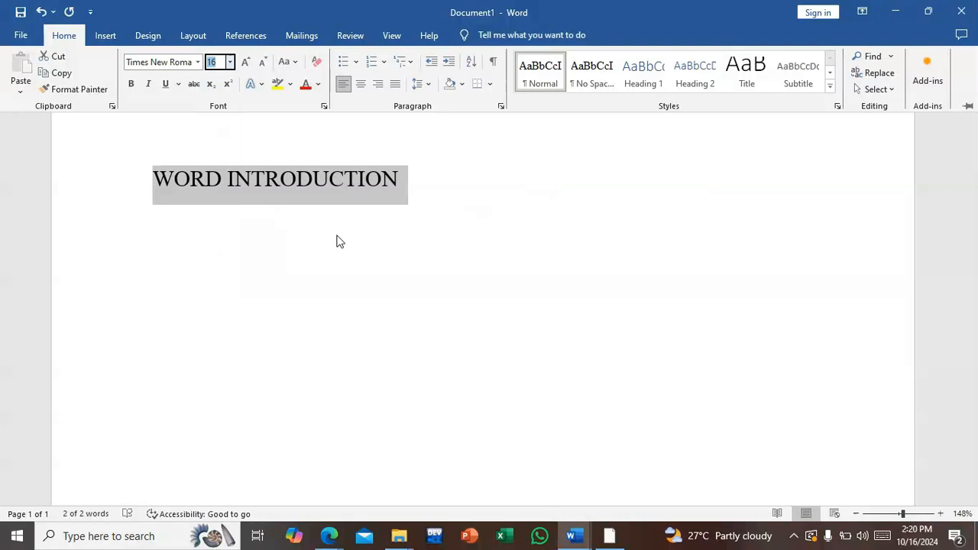
pyautogui.click(230, 62)
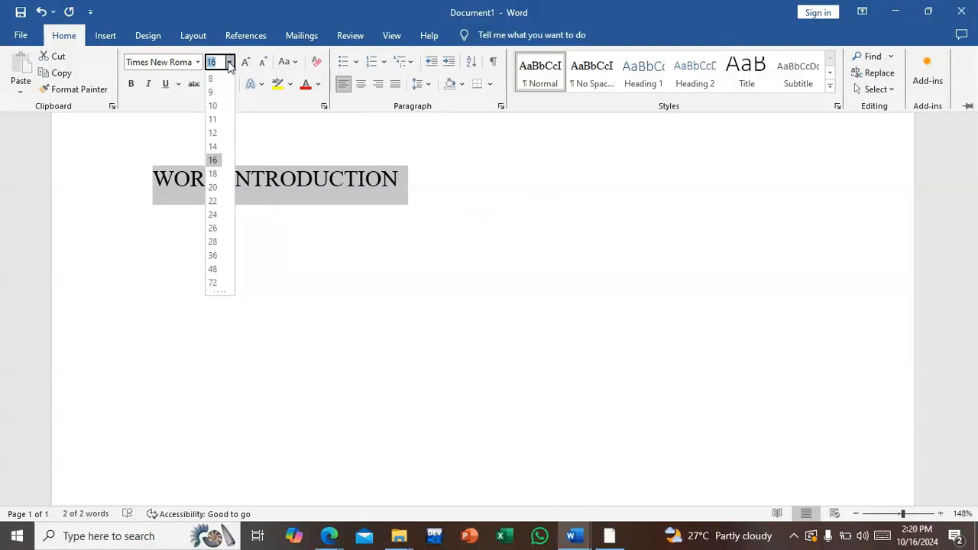
pyautogui.click(217, 133)
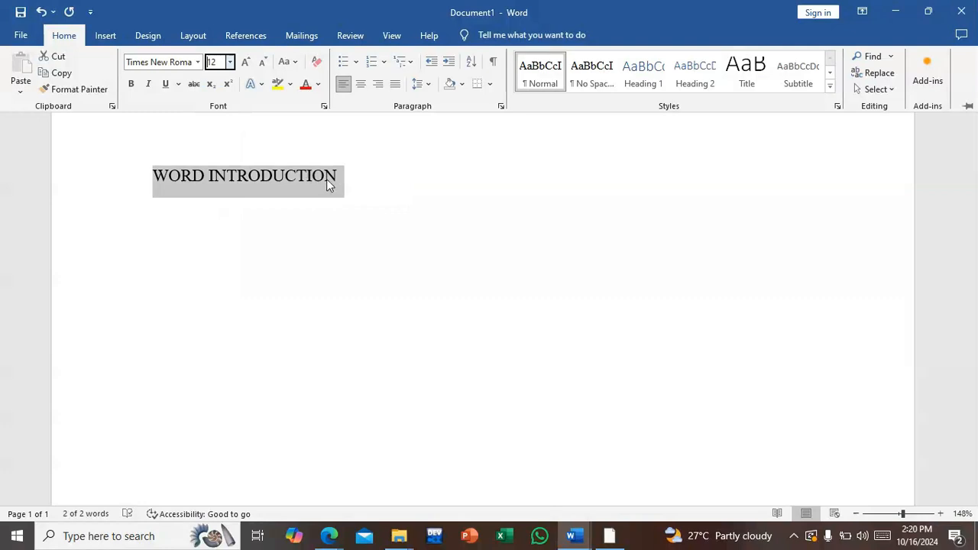
# Step: Enlarge the selected heading one size increment at a time up to font size 72
pyautogui.click(246, 63)
pyautogui.click(247, 63)
pyautogui.click(247, 63)
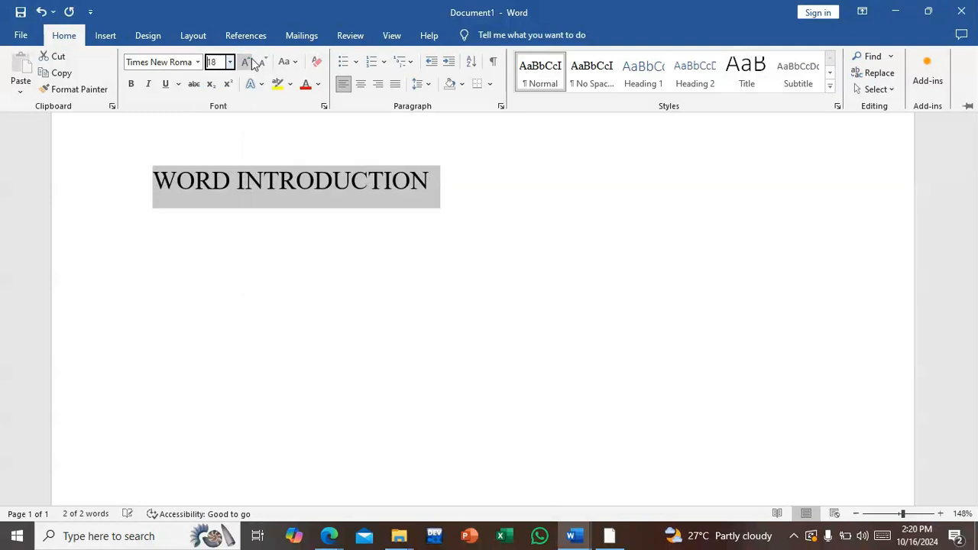
pyautogui.click(251, 61)
pyautogui.click(251, 61)
pyautogui.click(250, 61)
pyautogui.click(250, 61)
pyautogui.click(250, 61)
pyautogui.click(251, 61)
pyautogui.click(251, 61)
pyautogui.click(250, 61)
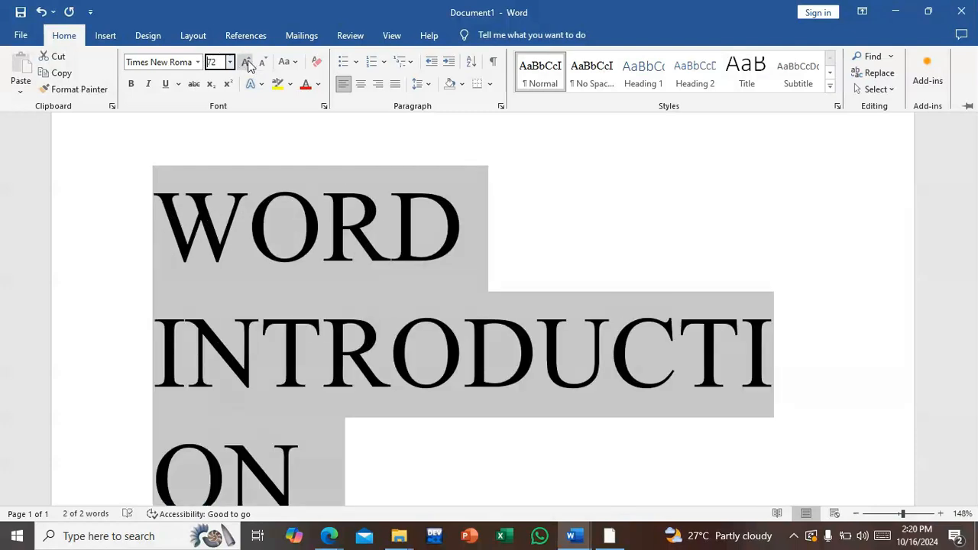
# Step: Shrink the selected heading one size increment at a time down to font size 8
pyautogui.doubleClick(262, 62)
pyautogui.doubleClick(263, 61)
pyautogui.click(262, 62)
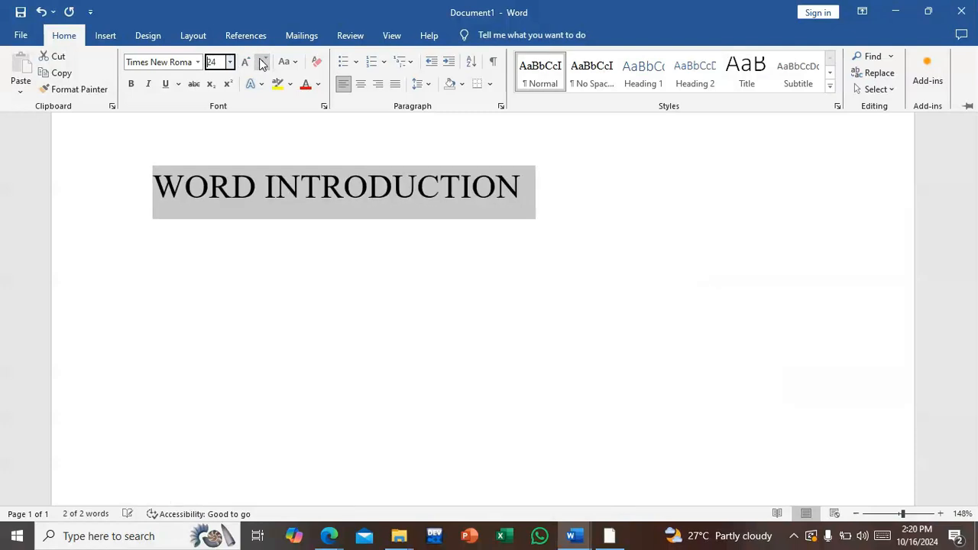
pyautogui.click(262, 62)
pyautogui.doubleClick(262, 62)
pyautogui.click(262, 62)
pyautogui.click(262, 62)
pyautogui.click(262, 62)
pyautogui.click(262, 62)
pyautogui.click(262, 62)
pyautogui.click(262, 61)
pyautogui.click(262, 62)
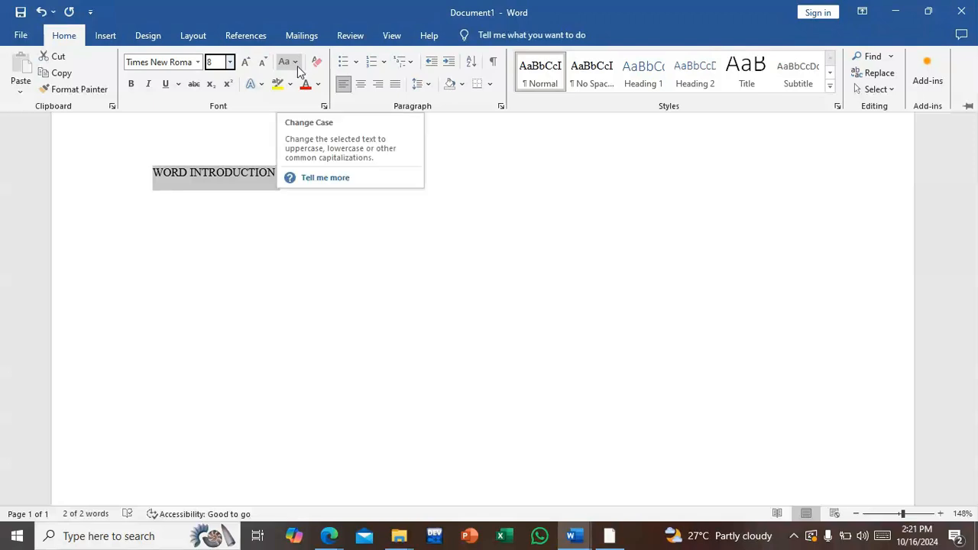
# Step: Change the capitalization of the selected heading to Sentence case
pyautogui.hotkey('ctrl', 'F1')
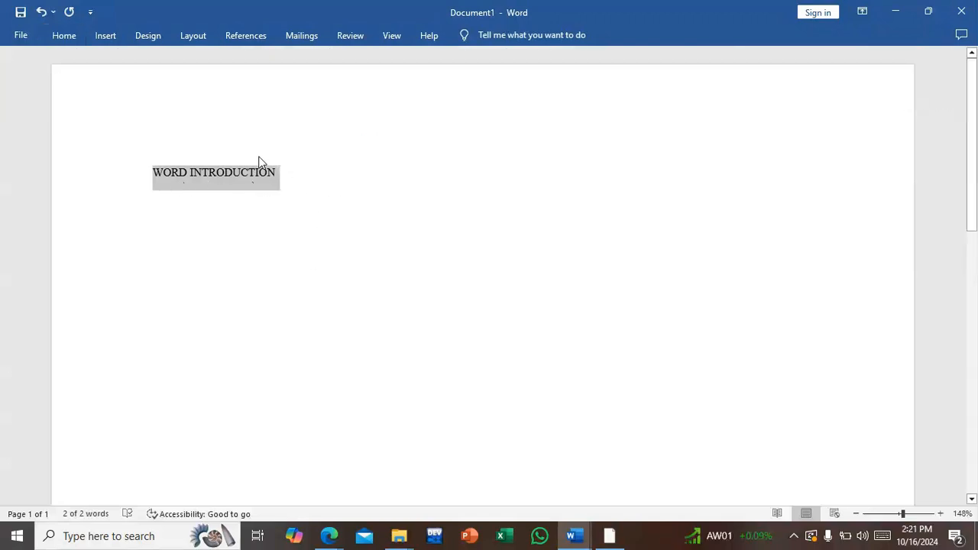
pyautogui.click(58, 43)
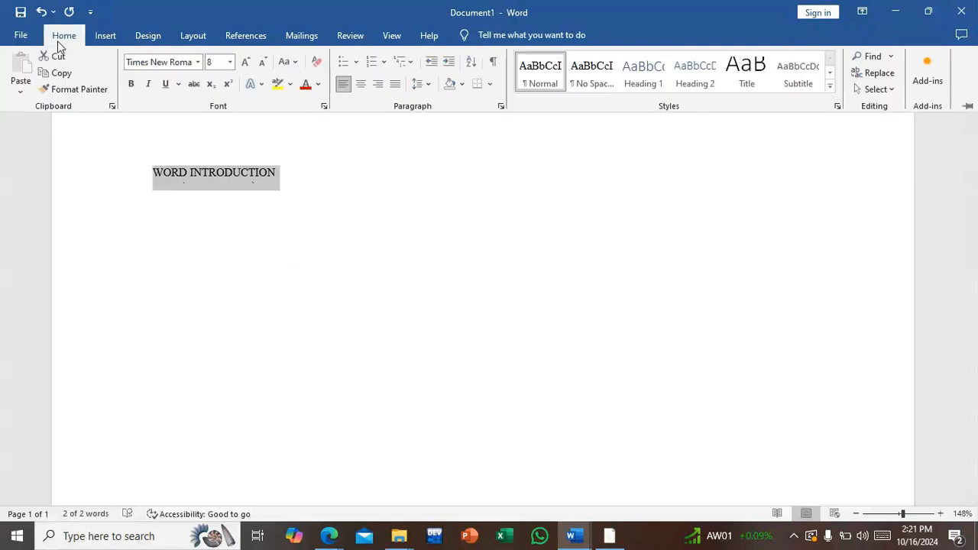
pyautogui.click(294, 66)
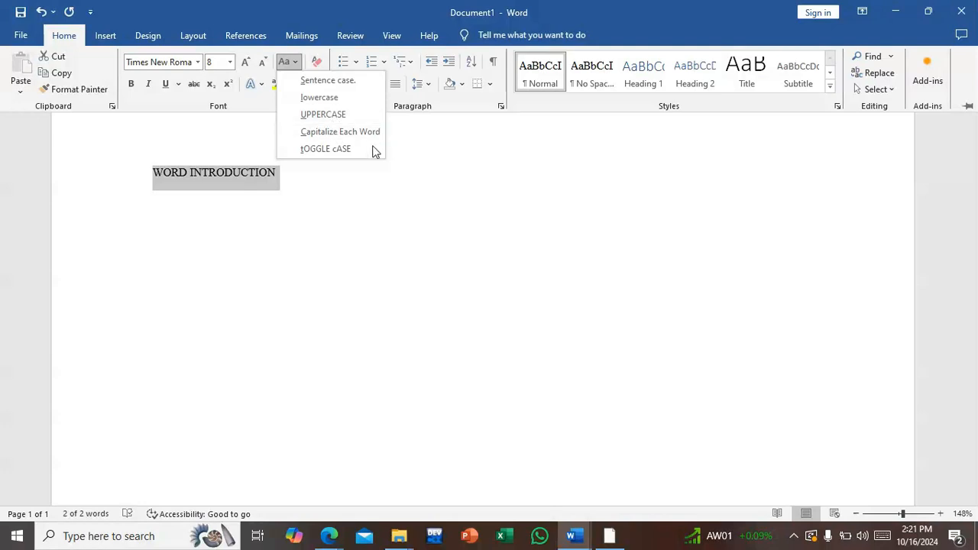
pyautogui.click(318, 86)
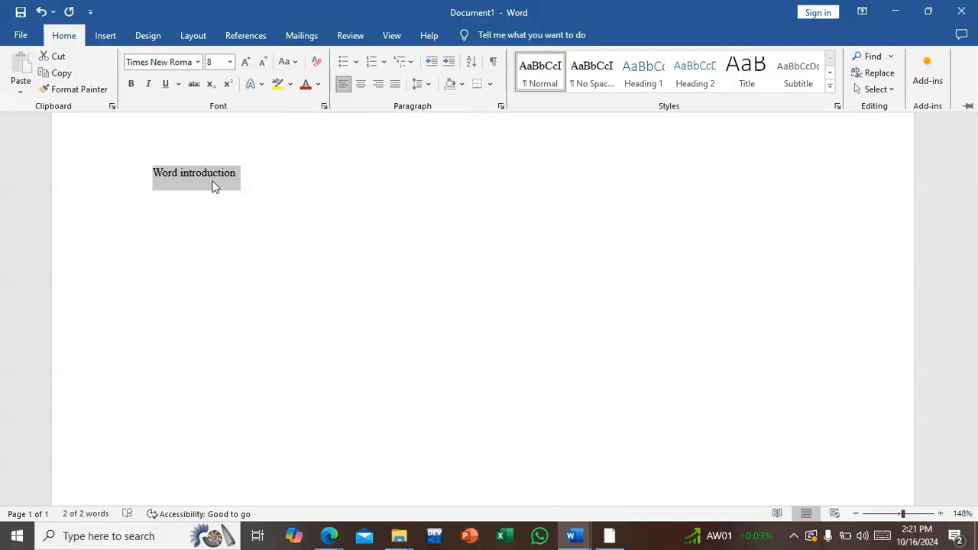
# Step: Convert the selected heading to lowercase and back to UPPERCASE
pyautogui.click(291, 64)
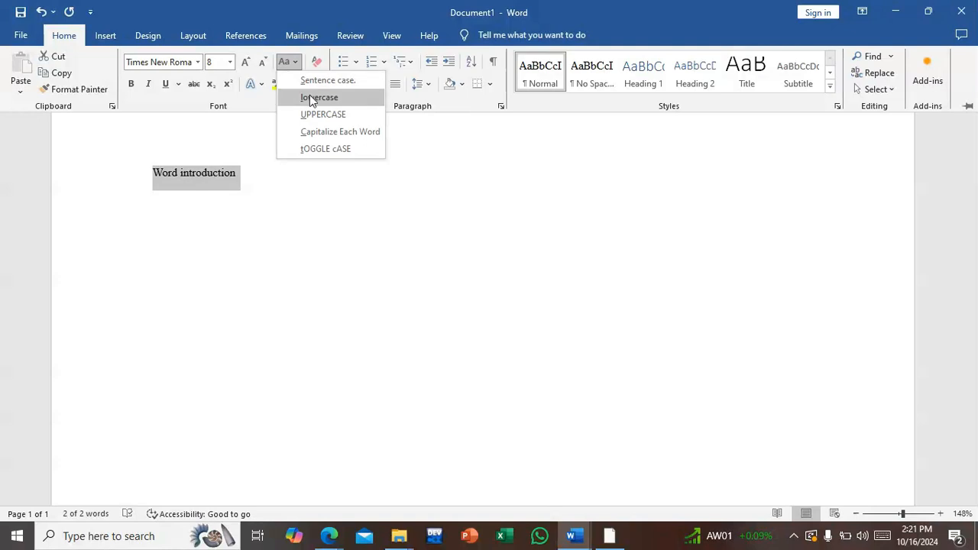
pyautogui.click(313, 98)
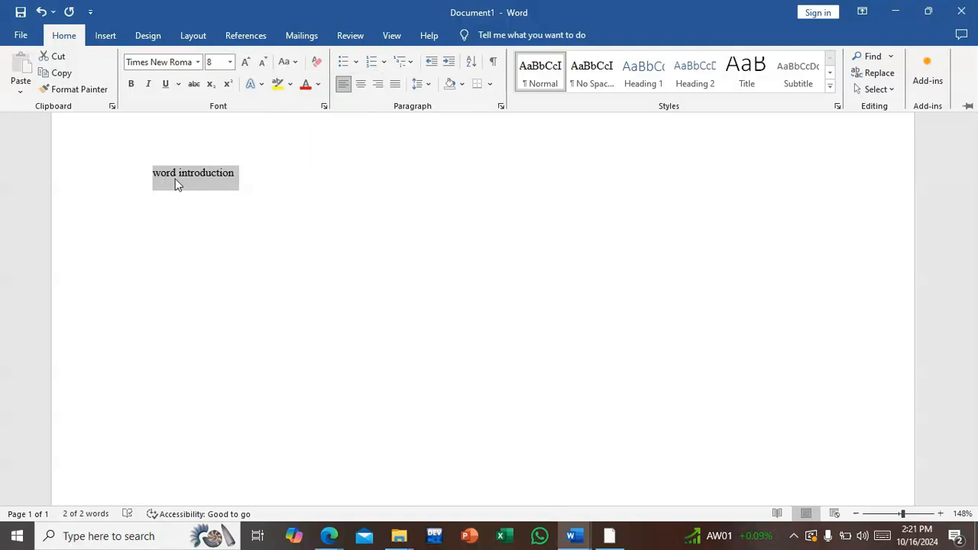
pyautogui.click(295, 64)
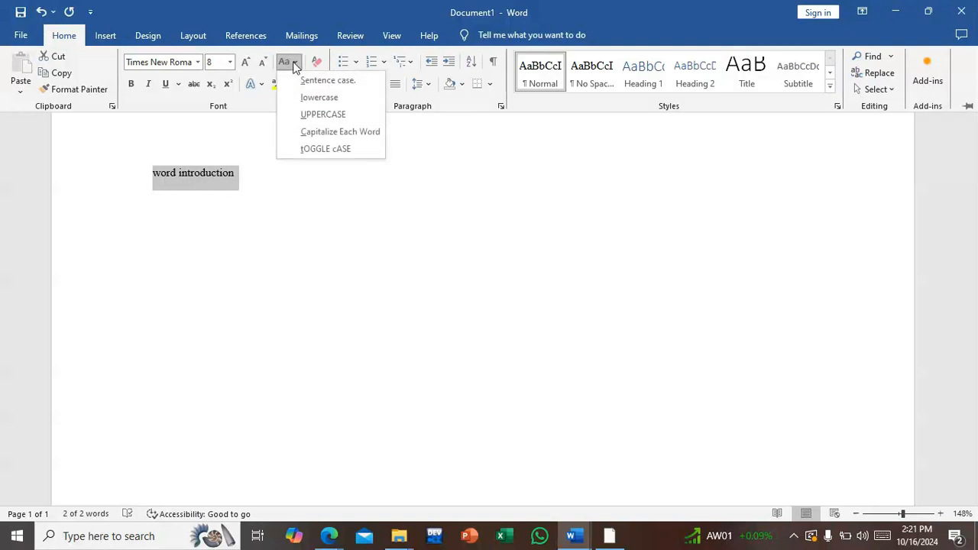
pyautogui.click(313, 114)
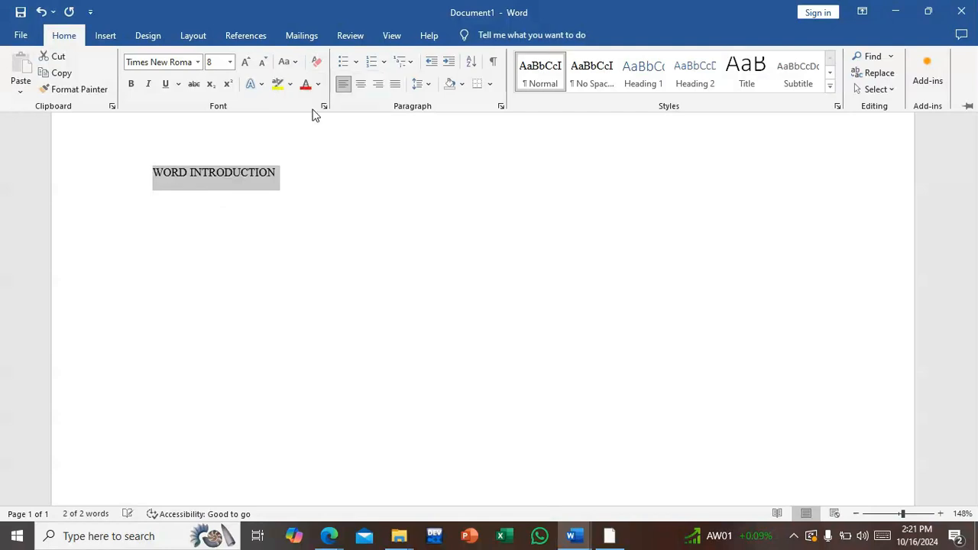
# Step: Try Sentence case on the selected heading and replace it with Capitalize Each Word
pyautogui.click(284, 58)
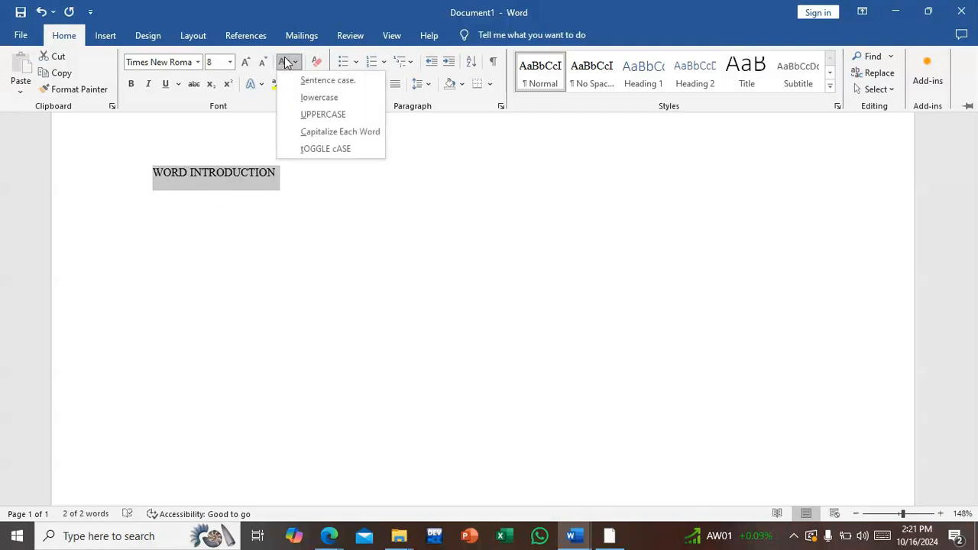
pyautogui.click(313, 80)
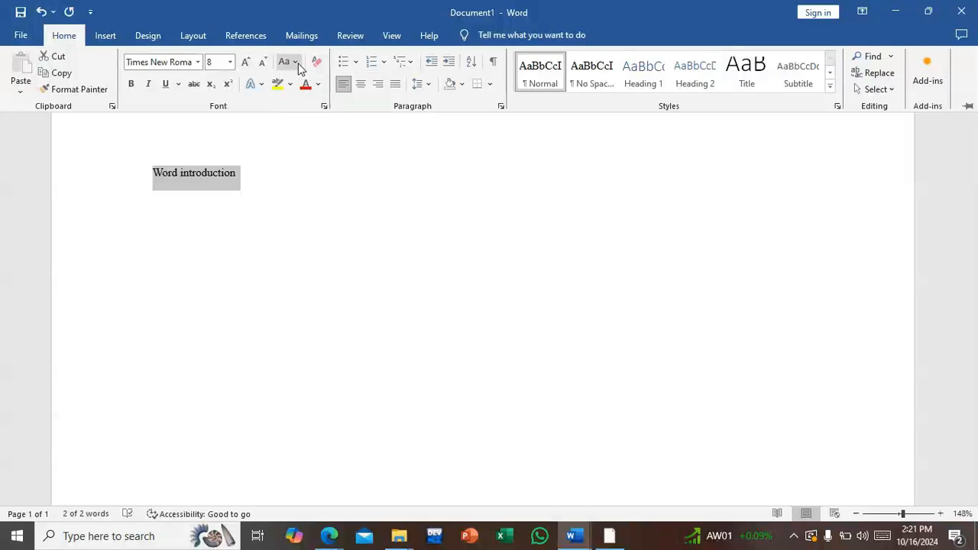
pyautogui.click(287, 62)
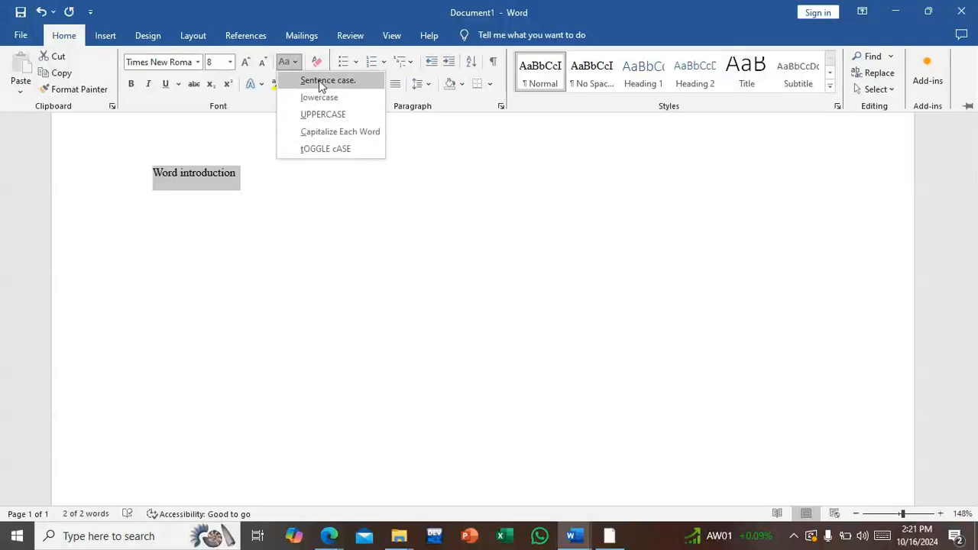
pyautogui.click(332, 134)
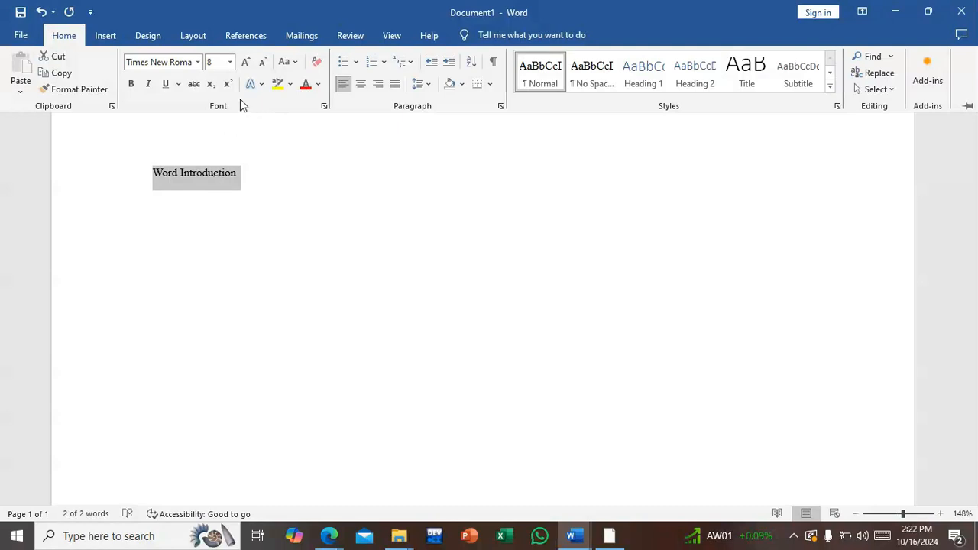
# Step: Make the "Word Introduction" heading bold and italic
pyautogui.click(131, 86)
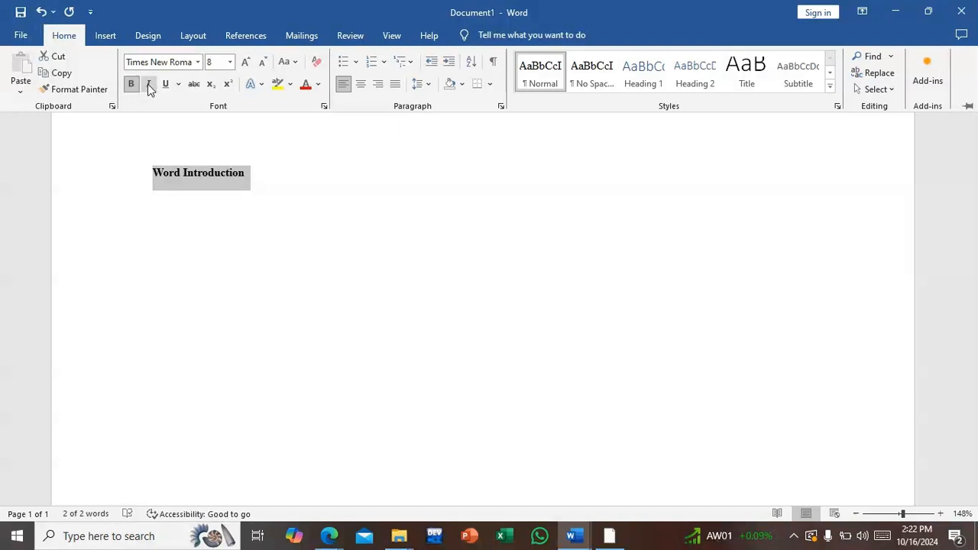
pyautogui.click(149, 86)
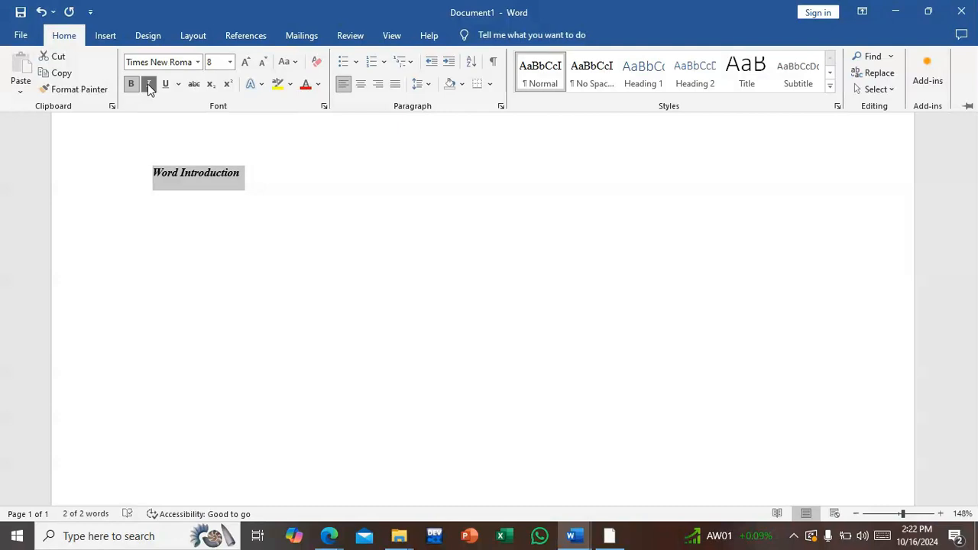
# Step: Enlarge the bold italic heading one size increment at a time up to font size 16
pyautogui.click(248, 62)
pyautogui.click(248, 62)
pyautogui.click(248, 62)
pyautogui.click(248, 62)
pyautogui.click(249, 62)
pyautogui.click(248, 62)
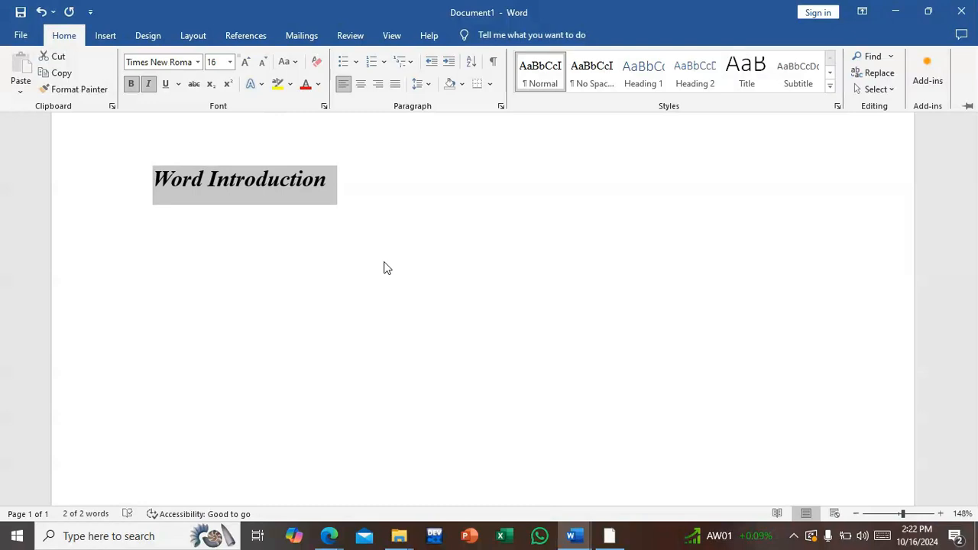
# Step: Remove the italic formatting from the heading and reapply it
pyautogui.click(149, 83)
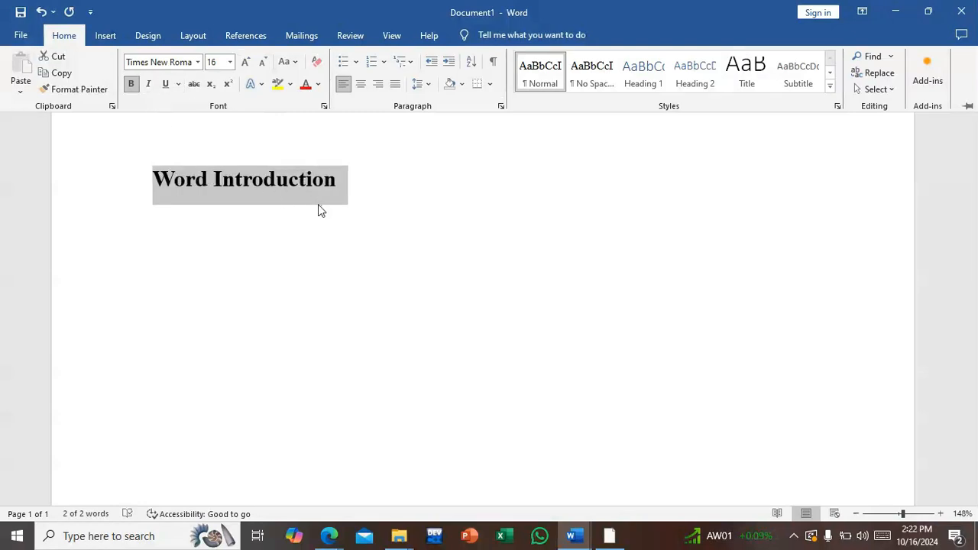
pyautogui.click(150, 89)
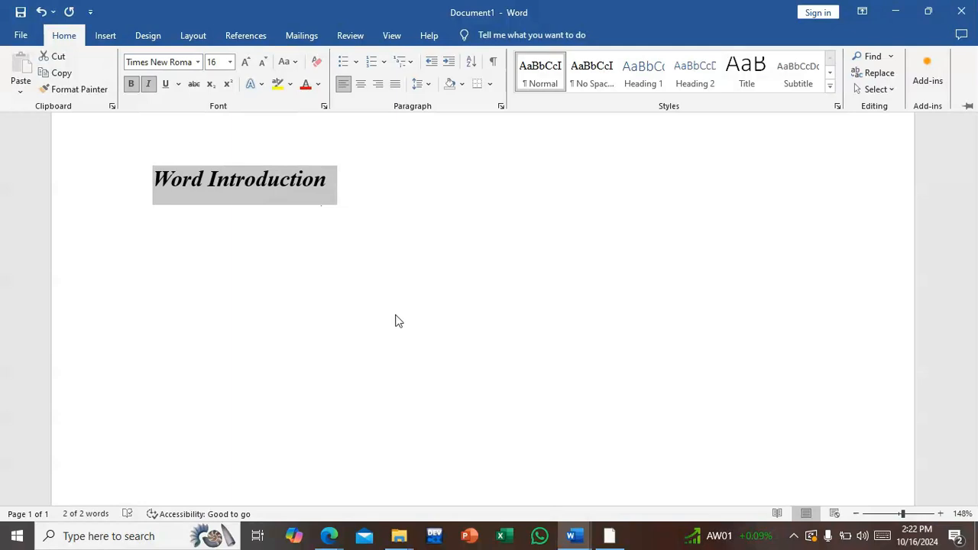
# Step: Underline the heading, choosing the single solid line from the underline styles
pyautogui.click(166, 84)
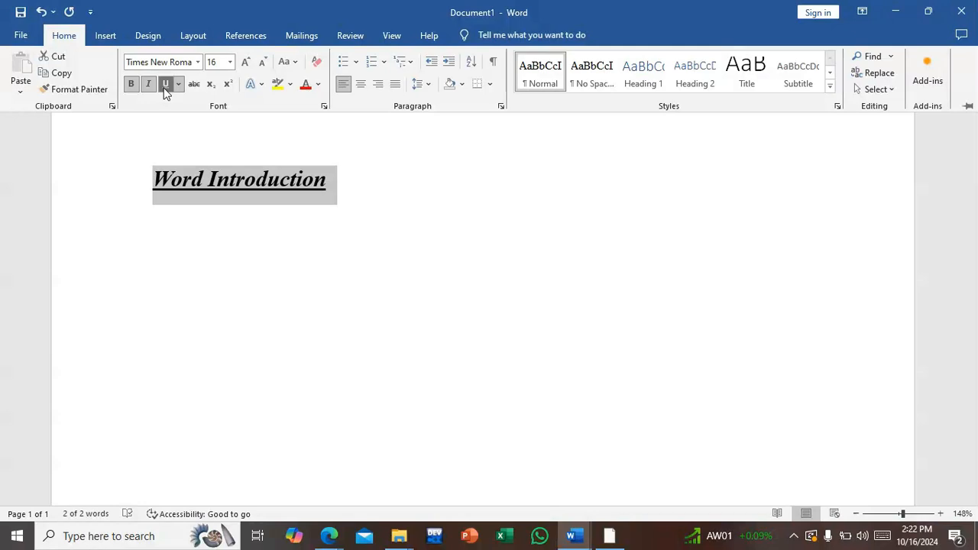
pyautogui.click(177, 84)
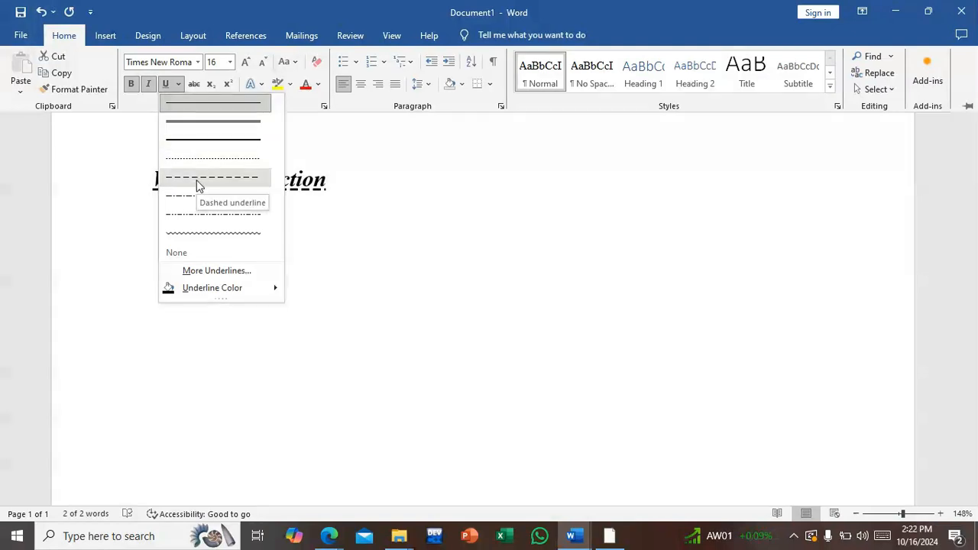
pyautogui.click(203, 107)
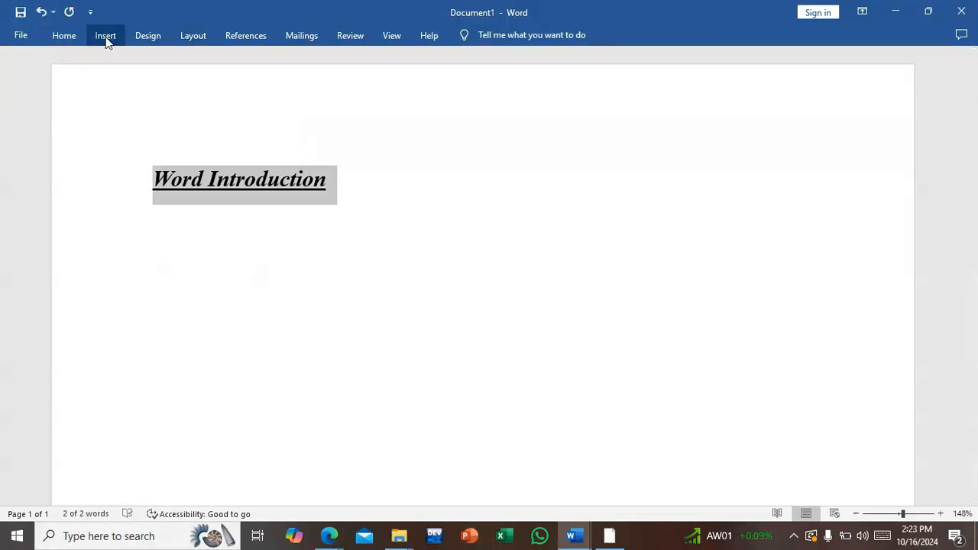
# Step: Apply subscript to the selected heading and replace it with superscript
pyautogui.click(79, 43)
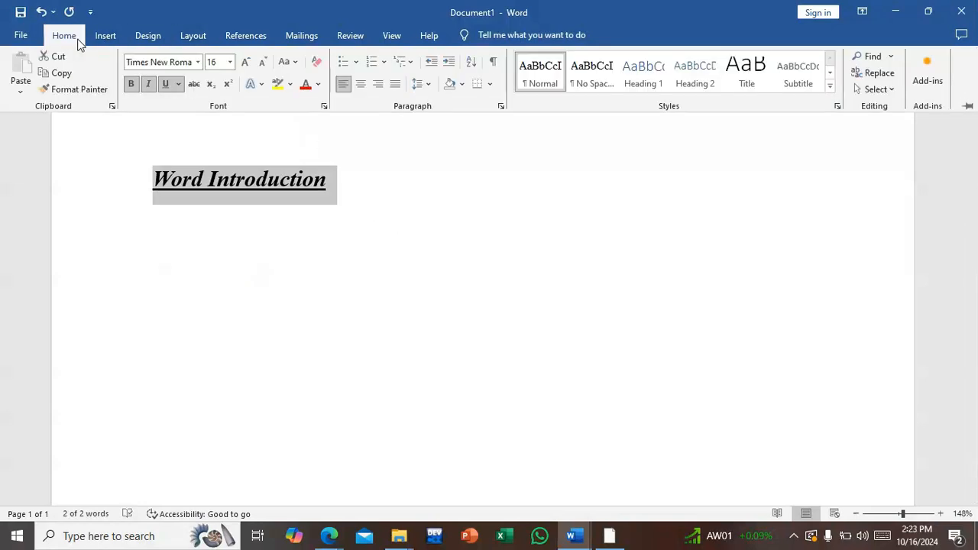
pyautogui.click(214, 88)
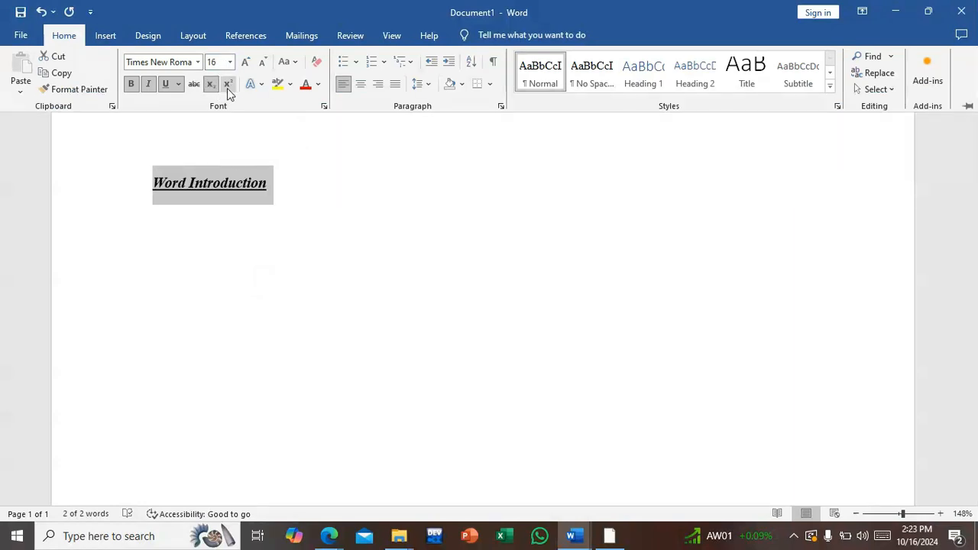
pyautogui.click(227, 88)
pyautogui.click(227, 88)
pyautogui.click(227, 87)
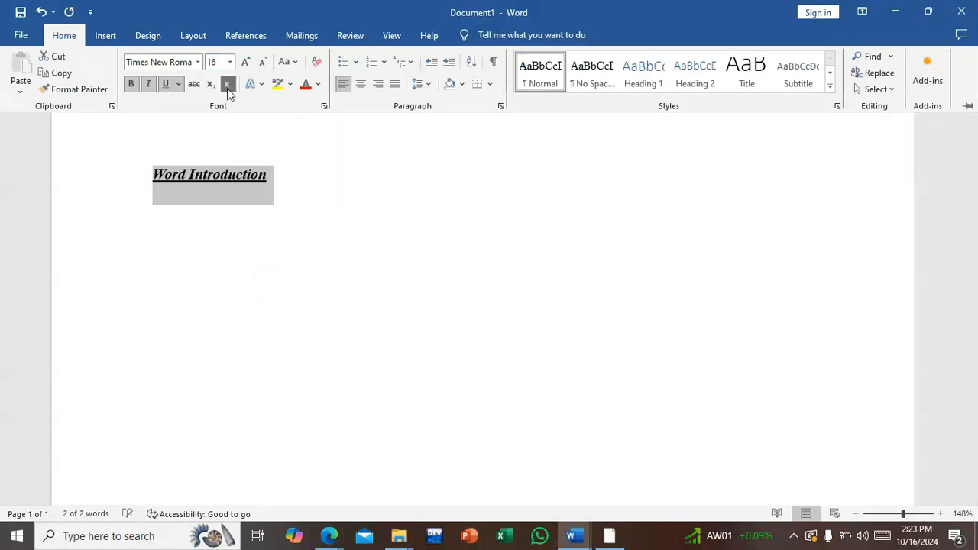
# Step: Switch the selected heading back and forth between subscript and superscript to compare the two effects
pyautogui.click(211, 84)
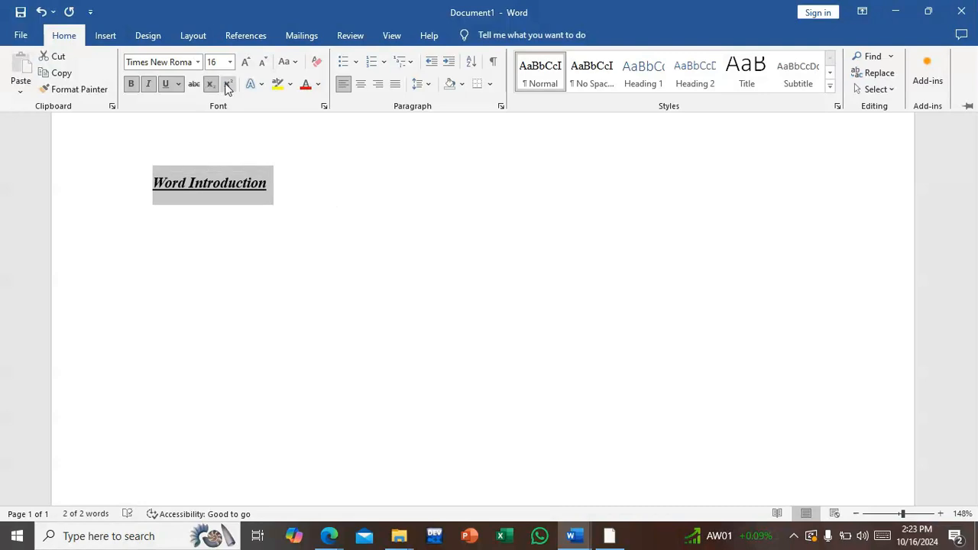
pyautogui.click(227, 85)
pyautogui.click(212, 85)
pyautogui.click(227, 87)
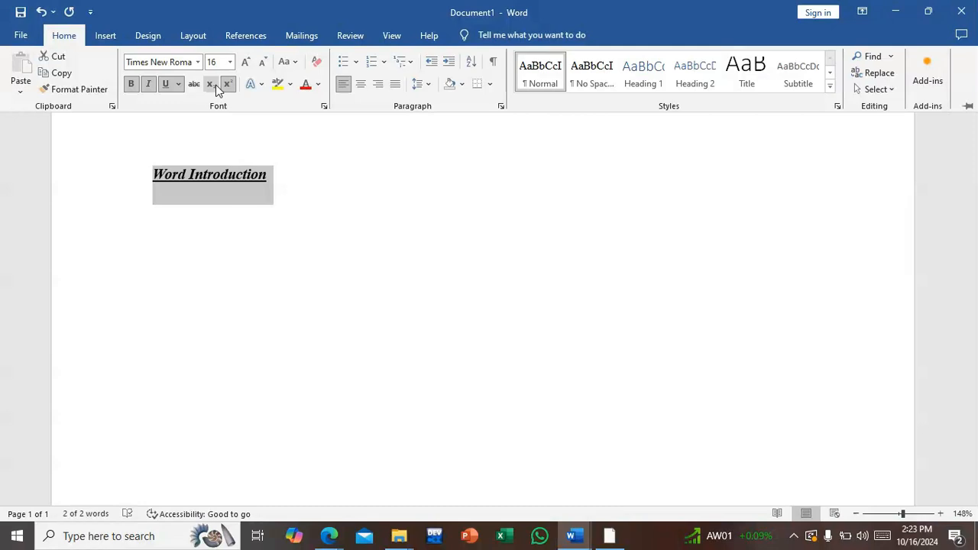
pyautogui.click(212, 86)
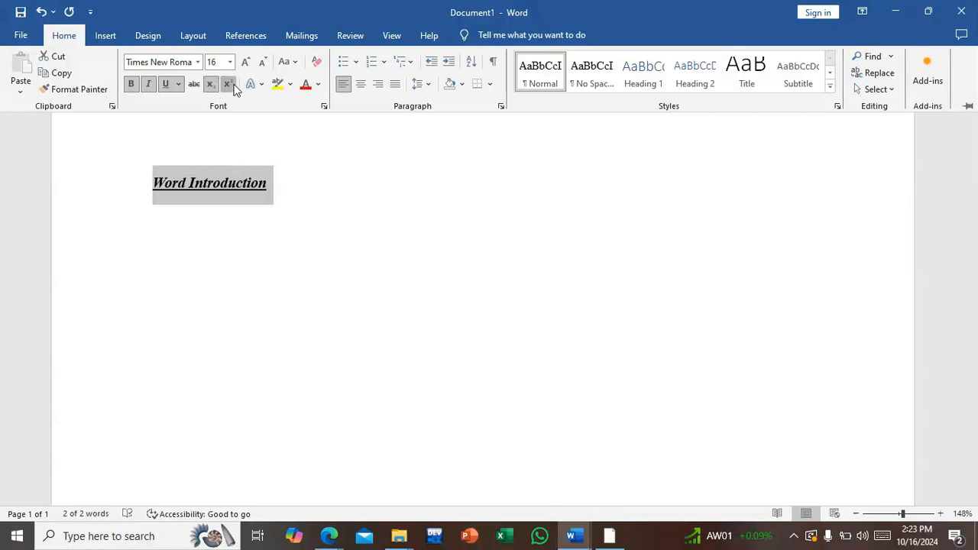
pyautogui.click(228, 87)
pyautogui.click(211, 86)
pyautogui.click(211, 85)
pyautogui.click(216, 87)
pyautogui.click(210, 86)
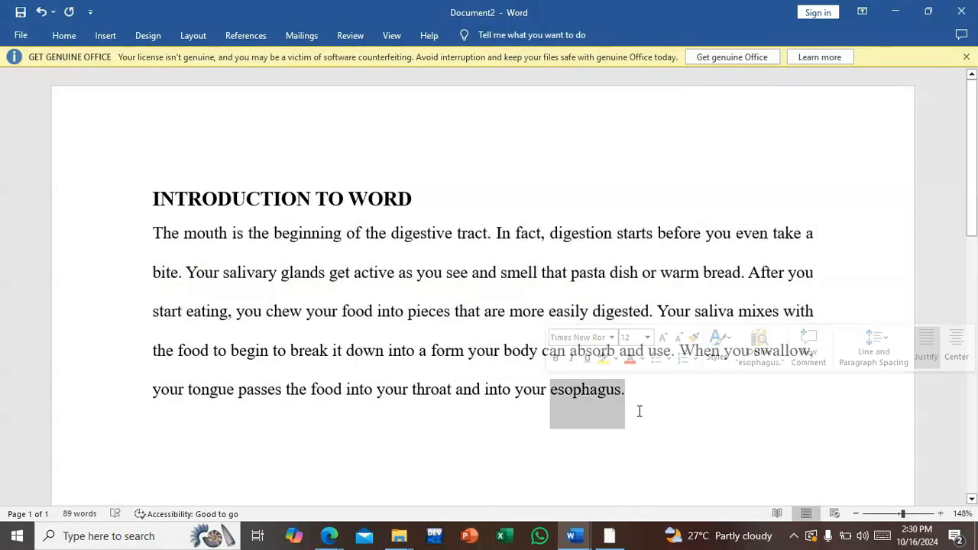
pyautogui.click(639, 410)
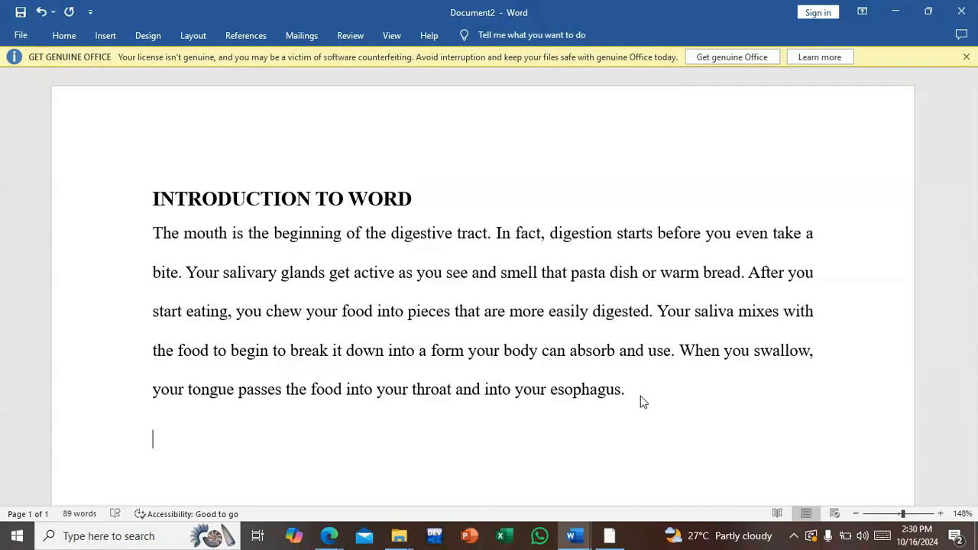
pyautogui.write('IS')
pyautogui.press('BackSpace')
pyautogui.press('BackSpace')
pyautogui.press('BackSpace')
pyautogui.click(73, 36)
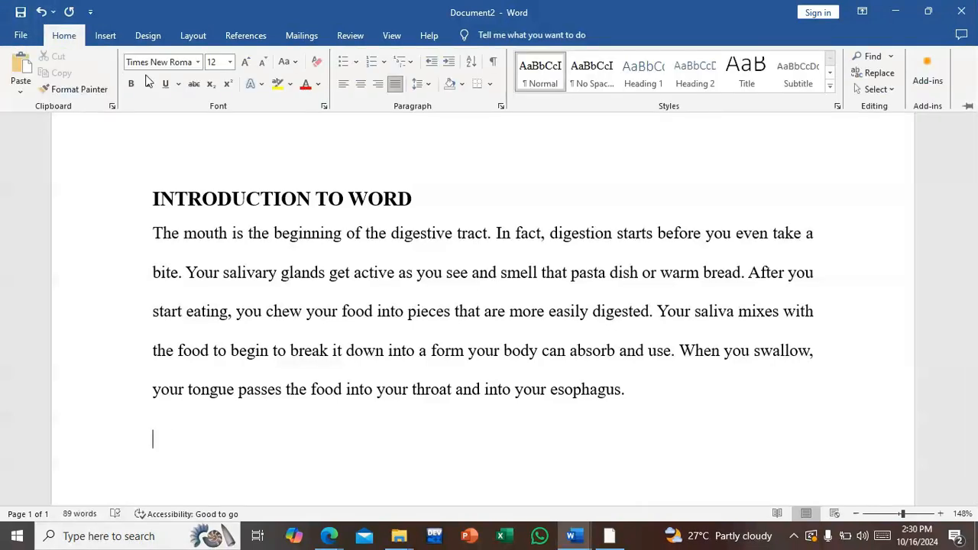
# Step: Write "IS GOOD TO LEARN WORD BECAUSE IT IS" on the empty line below the digestion paragraph
pyautogui.click(185, 439)
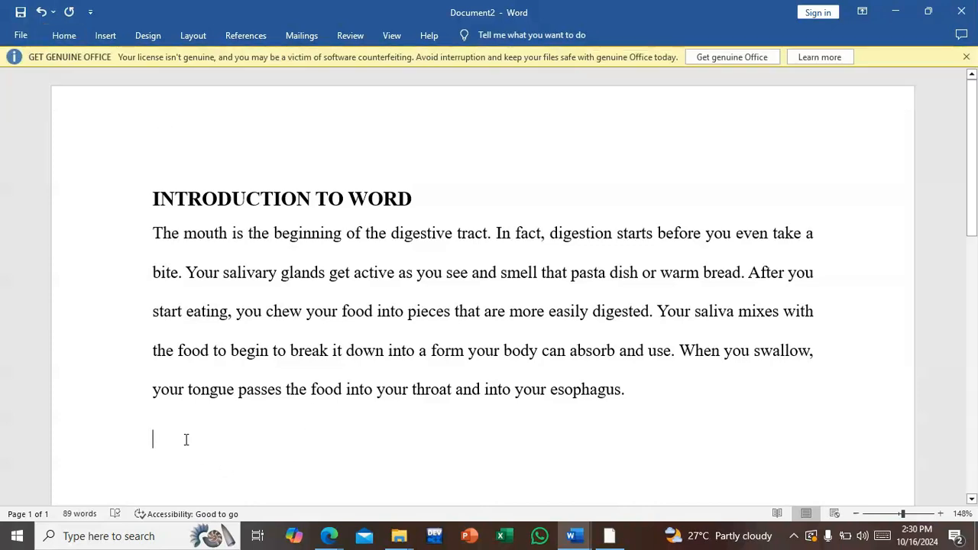
pyautogui.write('IS')
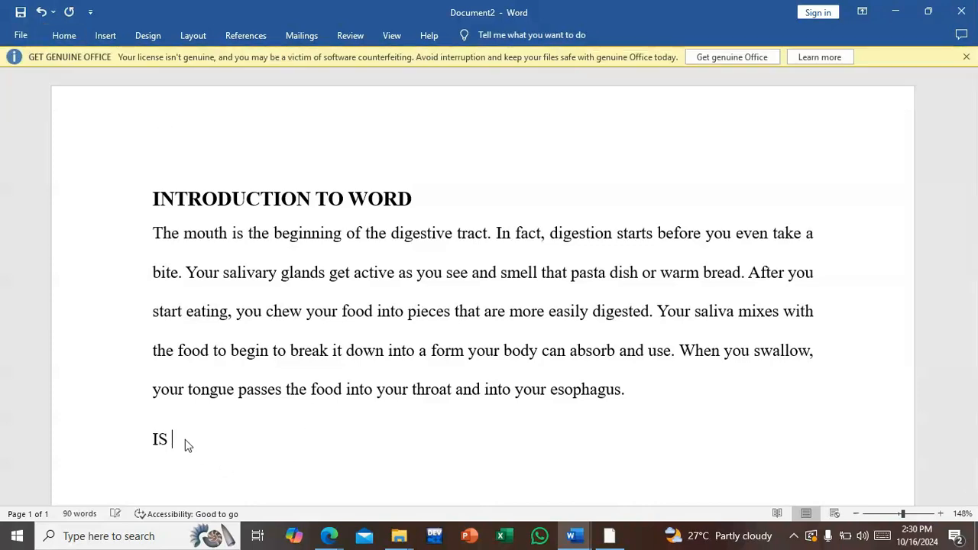
pyautogui.write(' GOOD TO LEAR')
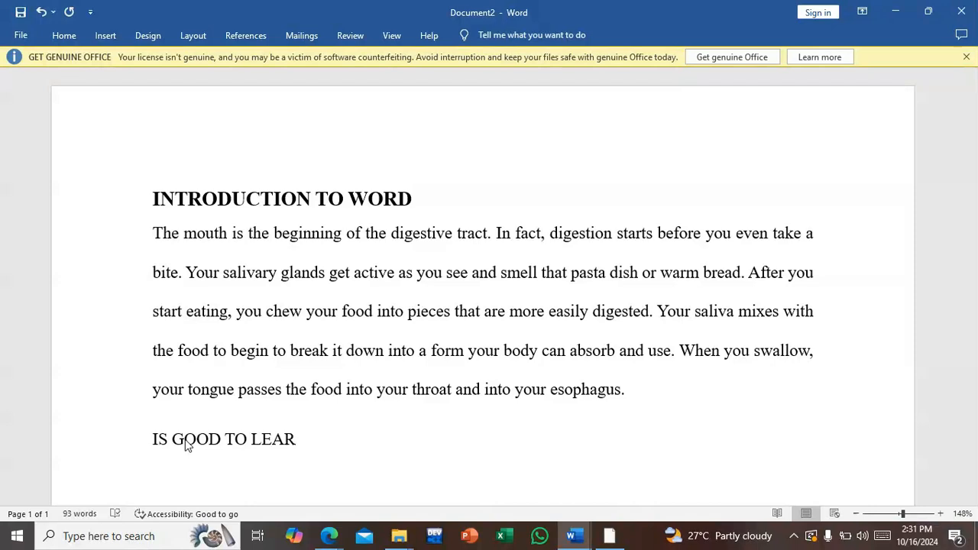
pyautogui.write('N WORD')
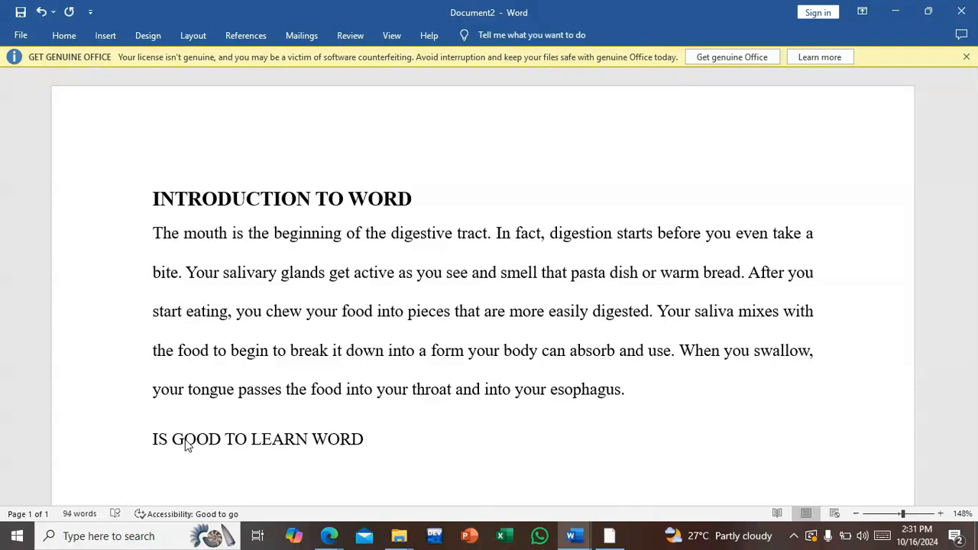
pyautogui.write('ECOU')
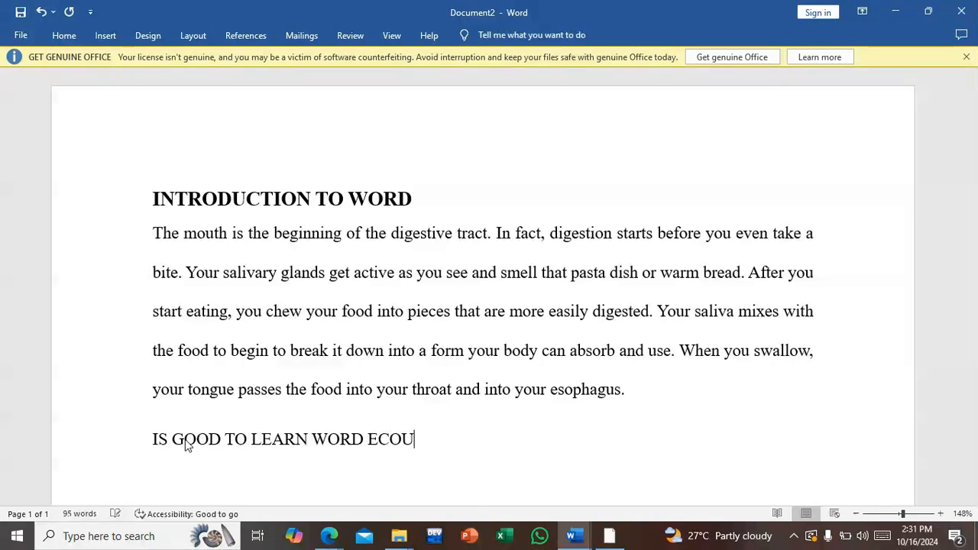
pyautogui.press('BackSpace')
pyautogui.press('BackSpace')
pyautogui.press('BackSpace')
pyautogui.press('BackSpace')
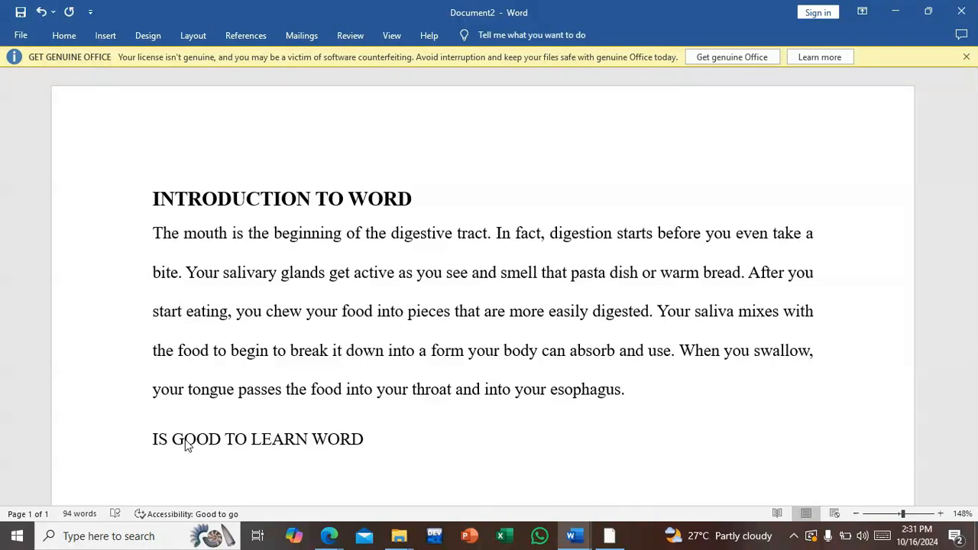
pyautogui.write('BECAU')
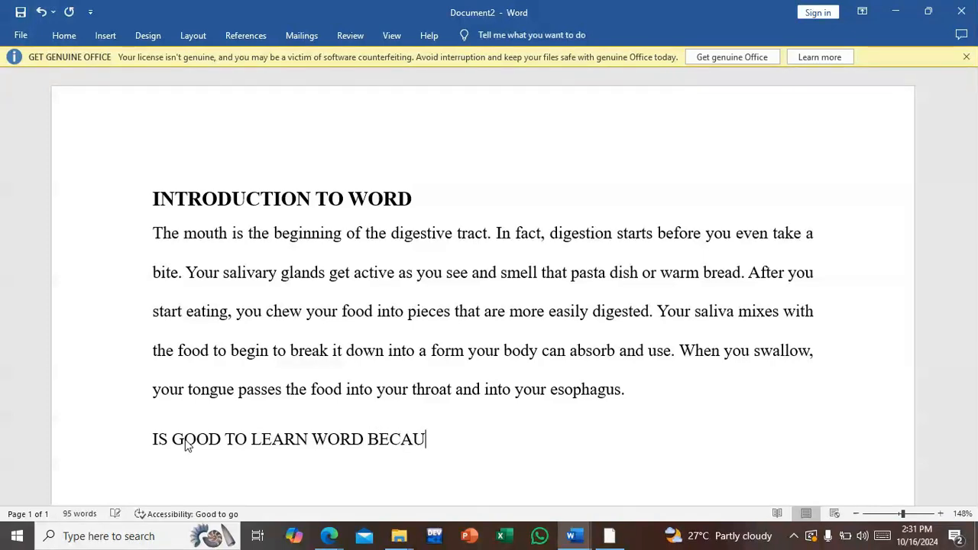
pyautogui.write('SE IT IS')
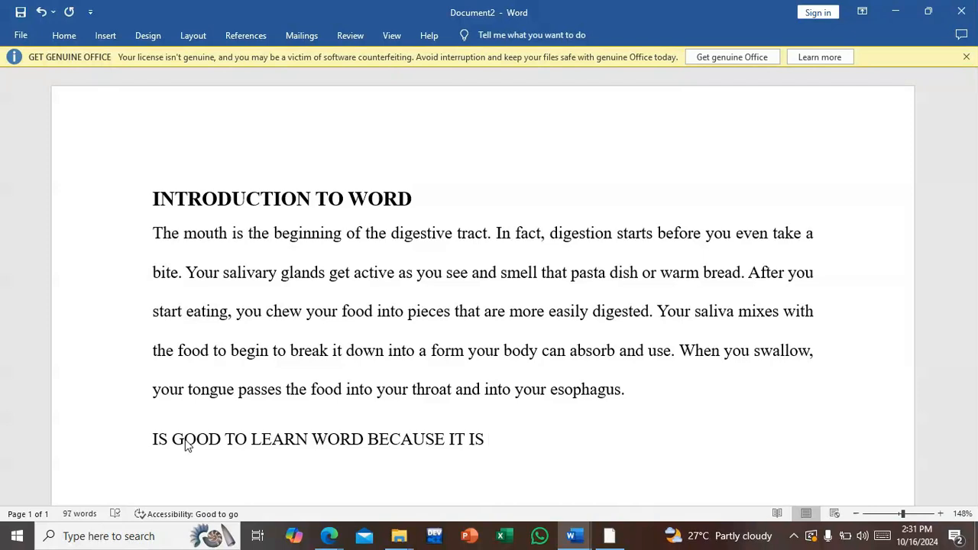
# Step: Complete the capitalized line with "US FOR EVERYDAY ACTIVITIES", correcting the misspelled "EVERYDAY"
pyautogui.write(' US FOR EVR')
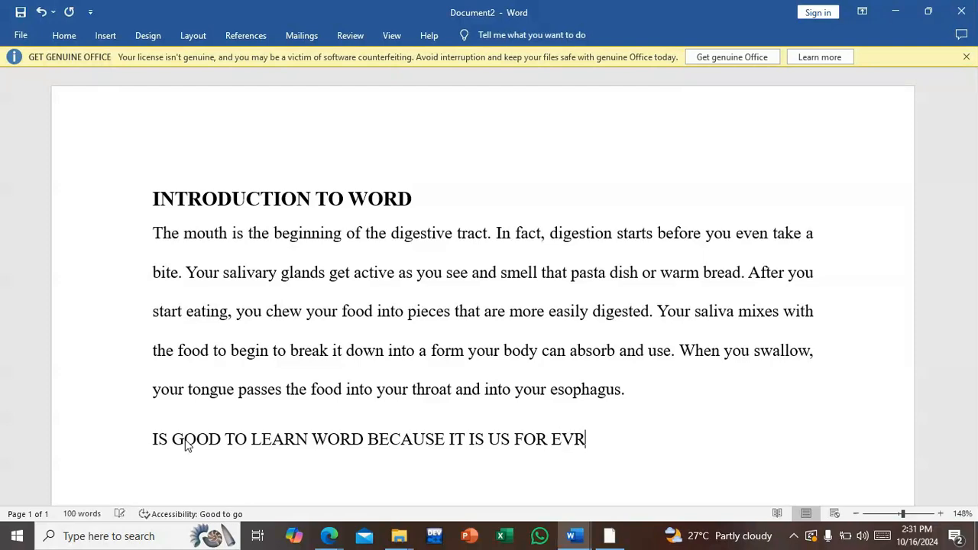
pyautogui.write('Y')
pyautogui.press('BackSpace')
pyautogui.press('BackSpace')
pyautogui.write('ERY')
pyautogui.press('BackSpace')
pyautogui.write('DS')
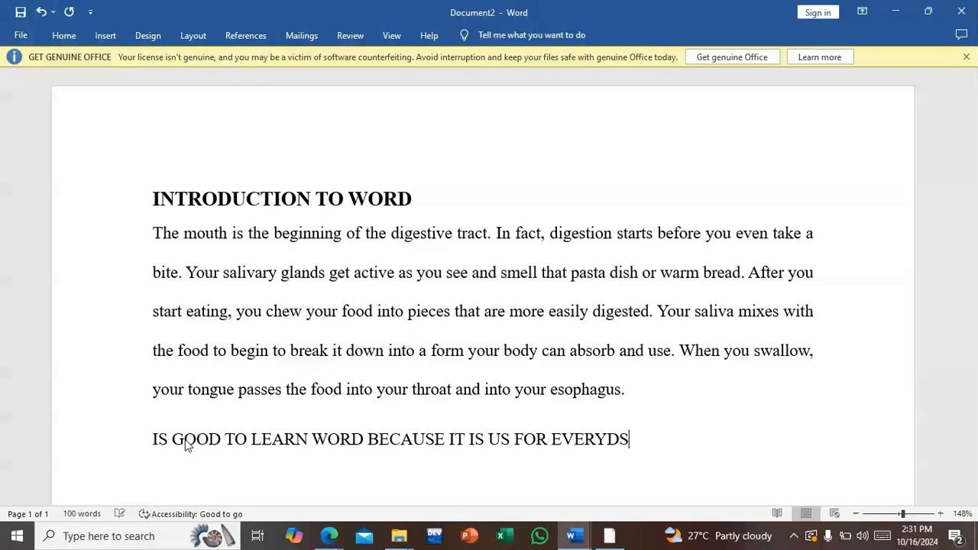
pyautogui.write('Y B')
pyautogui.press('BackSpace')
pyautogui.press('BackSpace')
pyautogui.press('BackSpace')
pyautogui.press('BackSpace')
pyautogui.write('AY ACTIV')
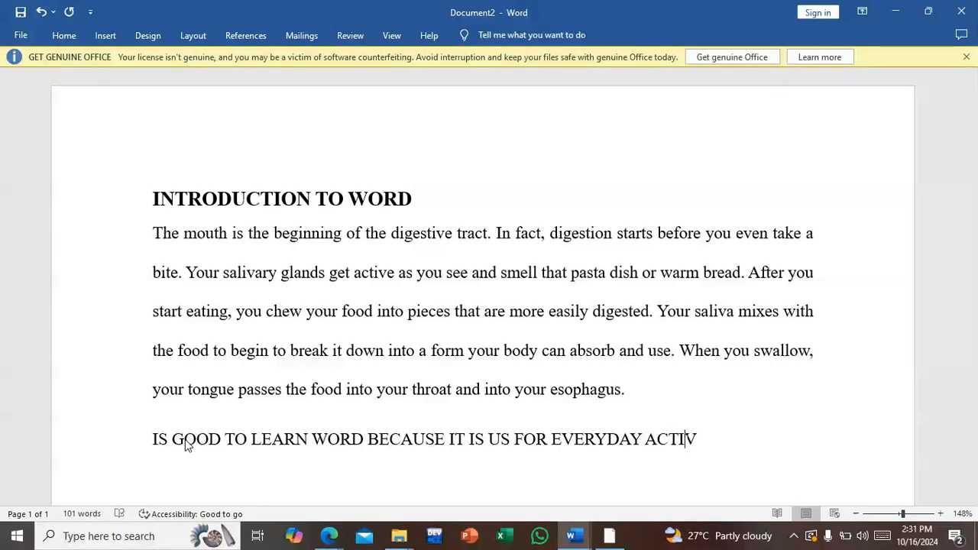
pyautogui.write('ITIES')
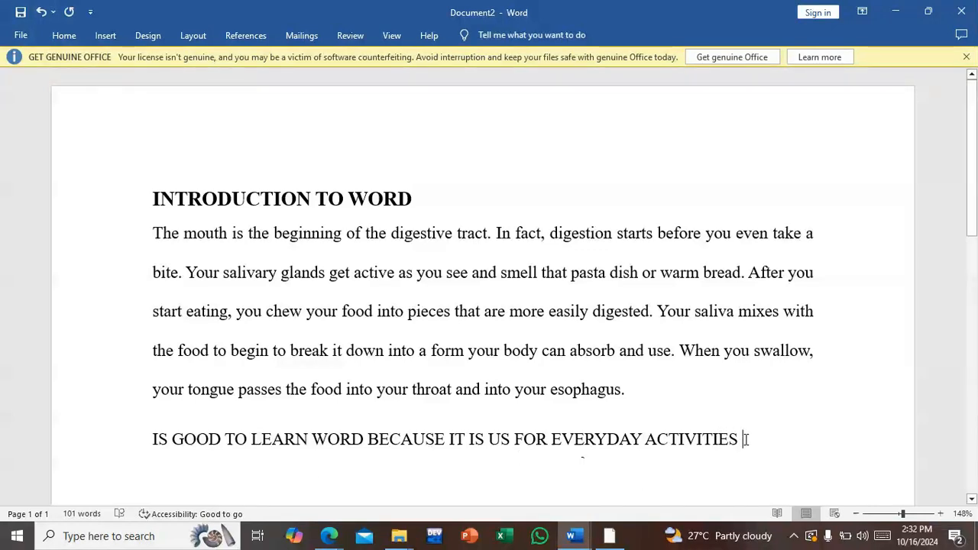
# Step: Make the whole "IS GOOD TO LEARN WORD..." line bold
pyautogui.moveTo(745, 439); pyautogui.dragTo(152, 447)
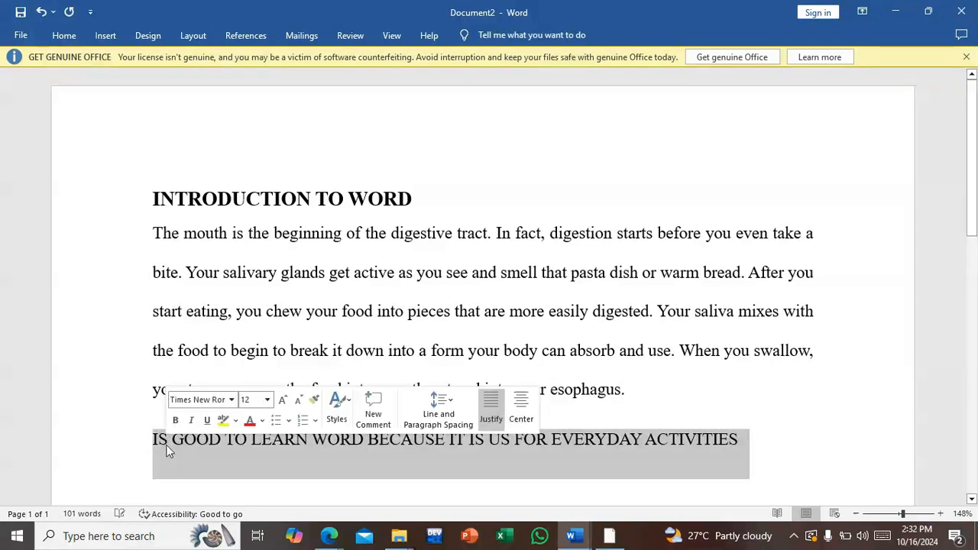
pyautogui.click(61, 35)
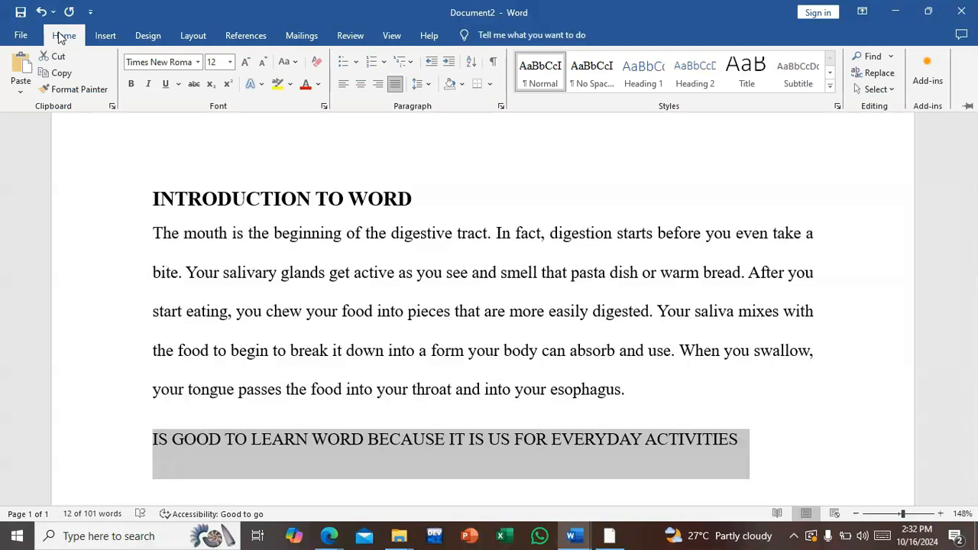
pyautogui.click(131, 85)
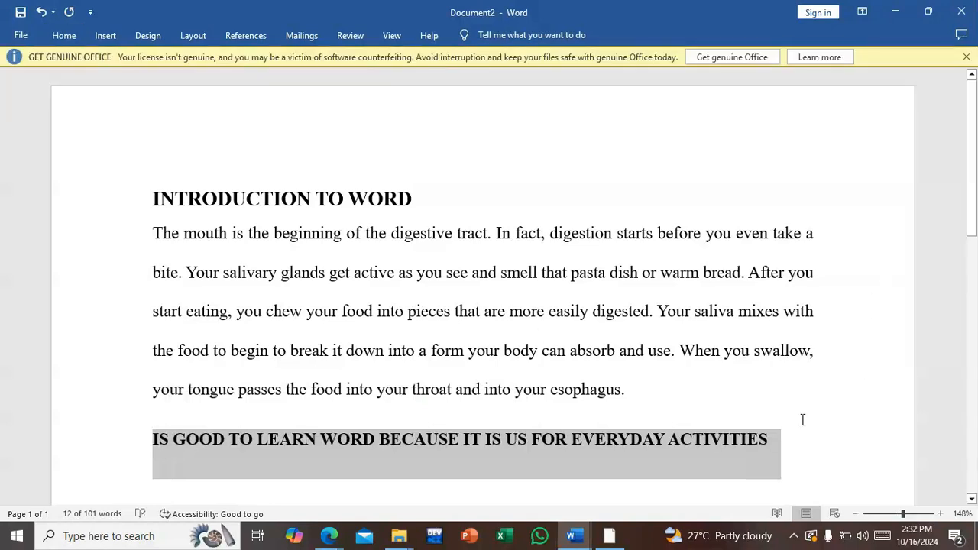
pyautogui.click(821, 453)
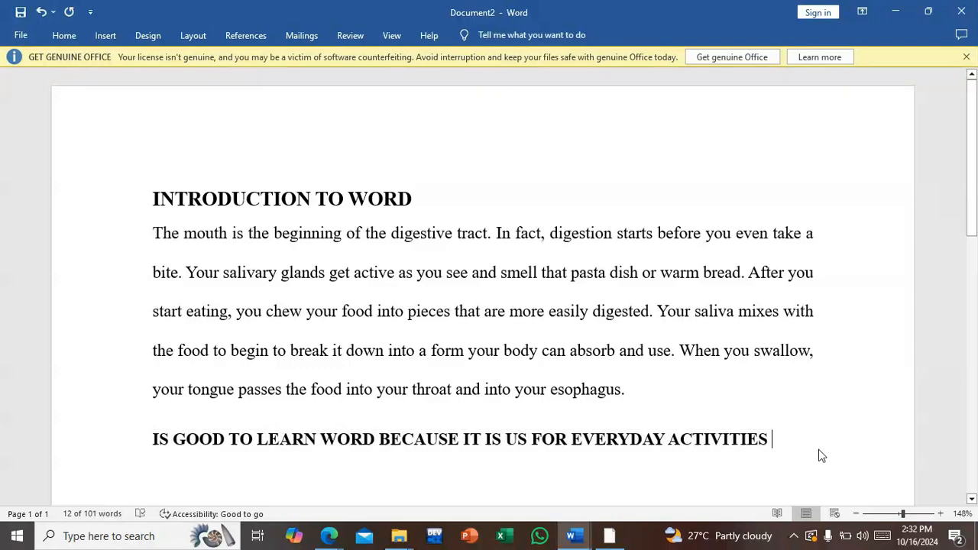
# Step: Copy the first paragraph's text from "Your salivary glands" through "esophagus." and paste it on a new line under the bold line
pyautogui.moveTo(972, 214); pyautogui.dragTo(973, 269)
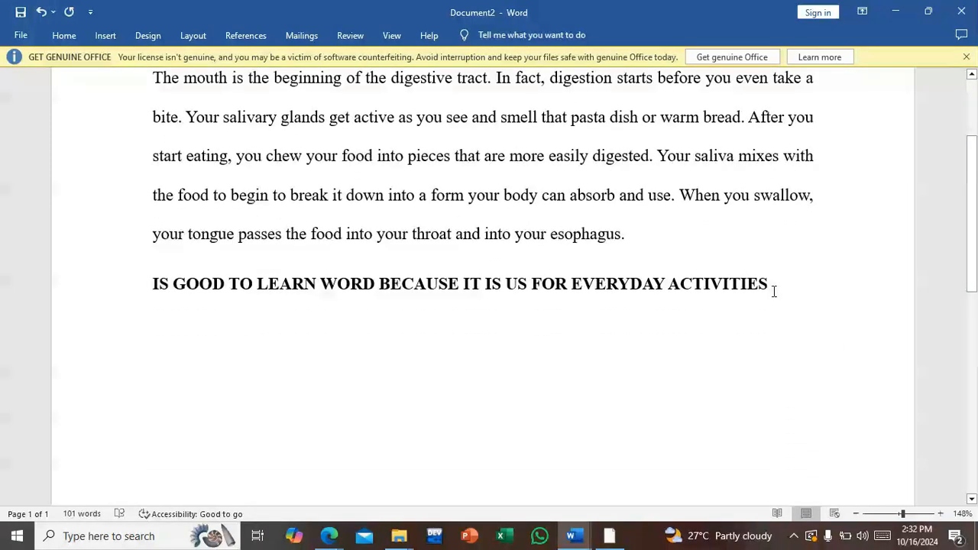
pyautogui.press('Return')
pyautogui.moveTo(637, 240); pyautogui.dragTo(188, 113)
pyautogui.hotkey('ctrl', 'c')
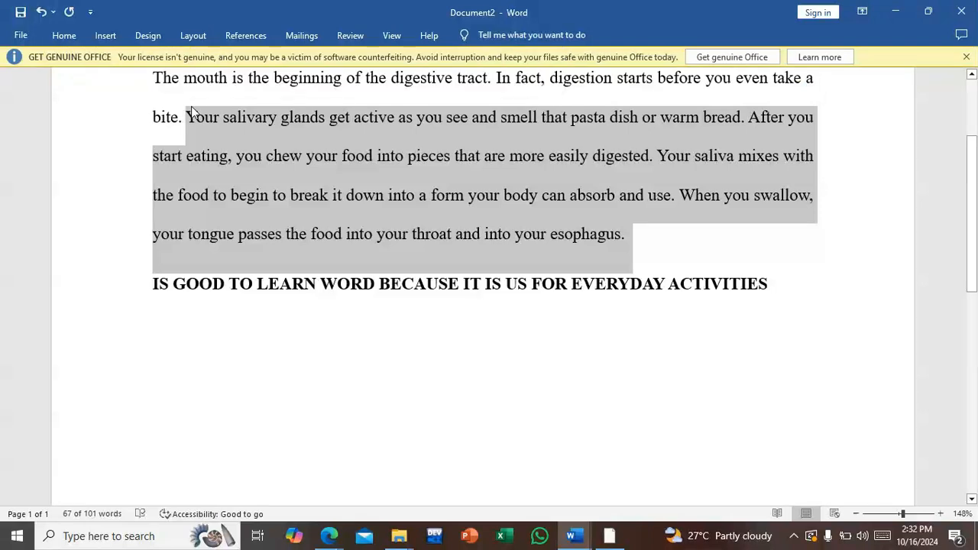
pyautogui.click(206, 364)
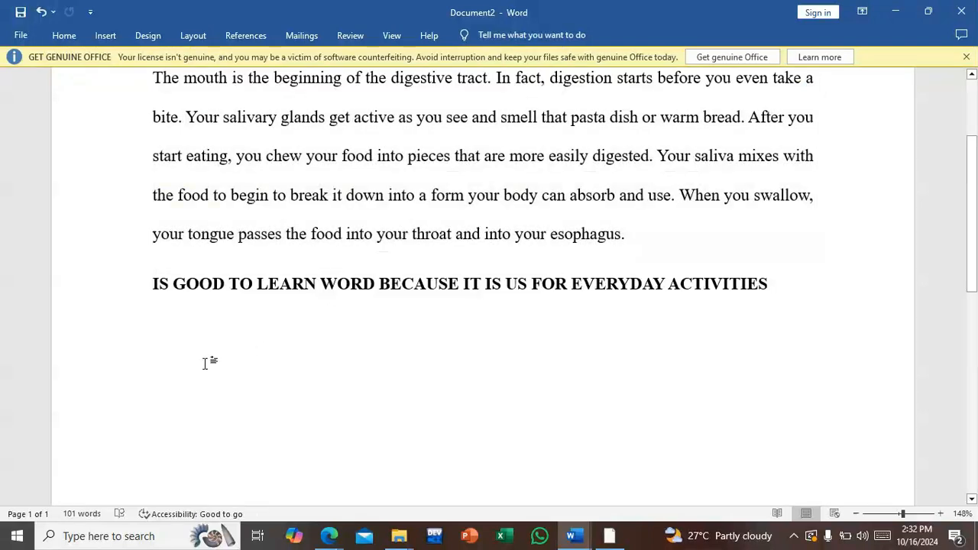
pyautogui.hotkey('ctrl', 'v')
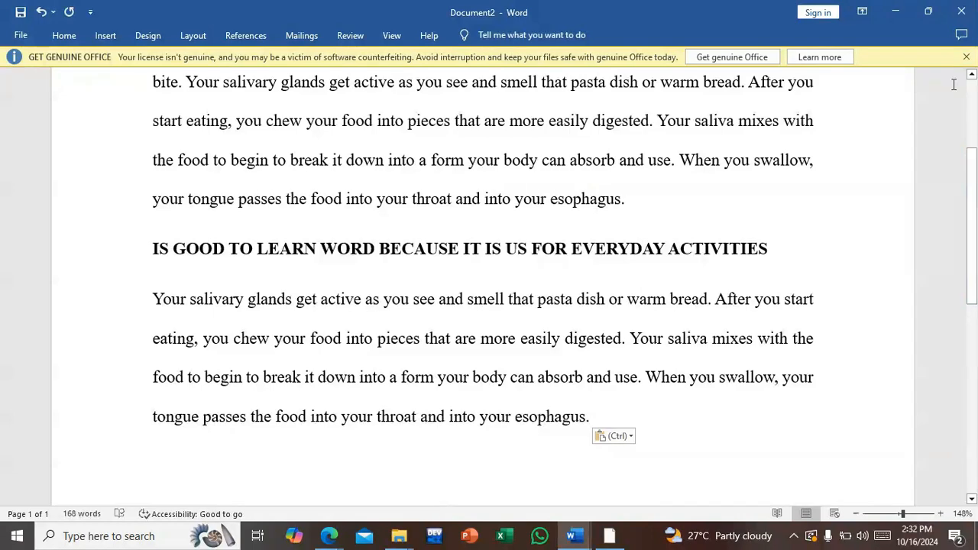
# Step: Left-align the pasted paragraph below the bold line
pyautogui.moveTo(971, 160); pyautogui.dragTo(970, 138)
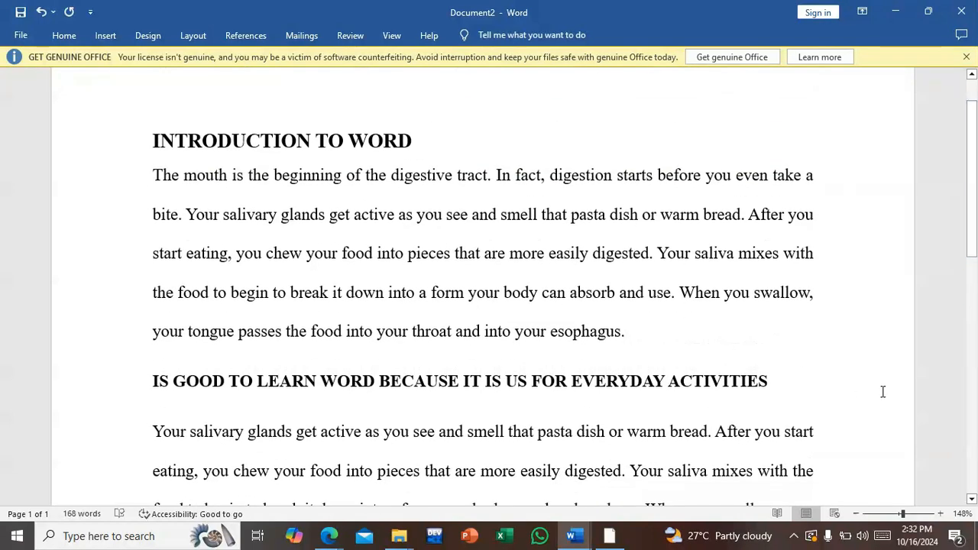
pyautogui.moveTo(976, 220); pyautogui.dragTo(976, 285)
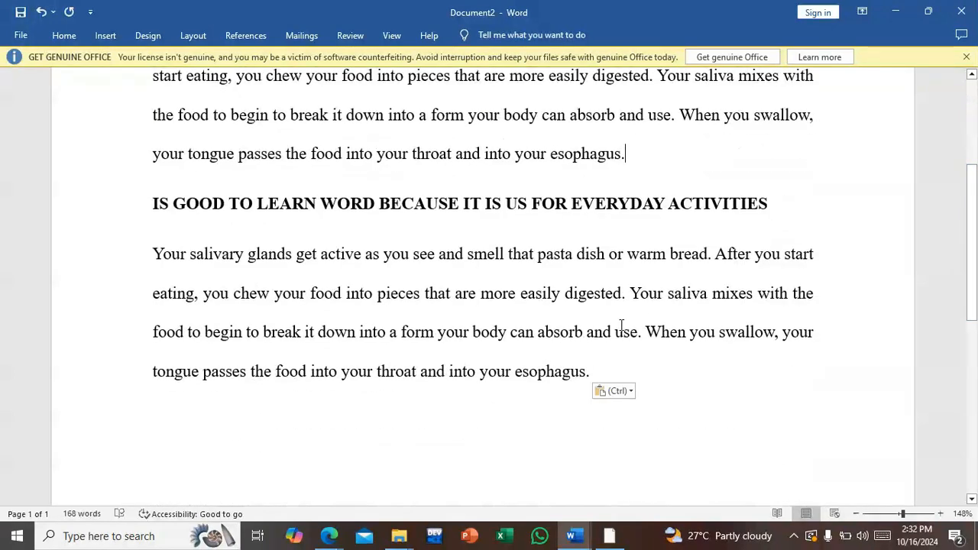
pyautogui.moveTo(601, 366); pyautogui.dragTo(173, 253)
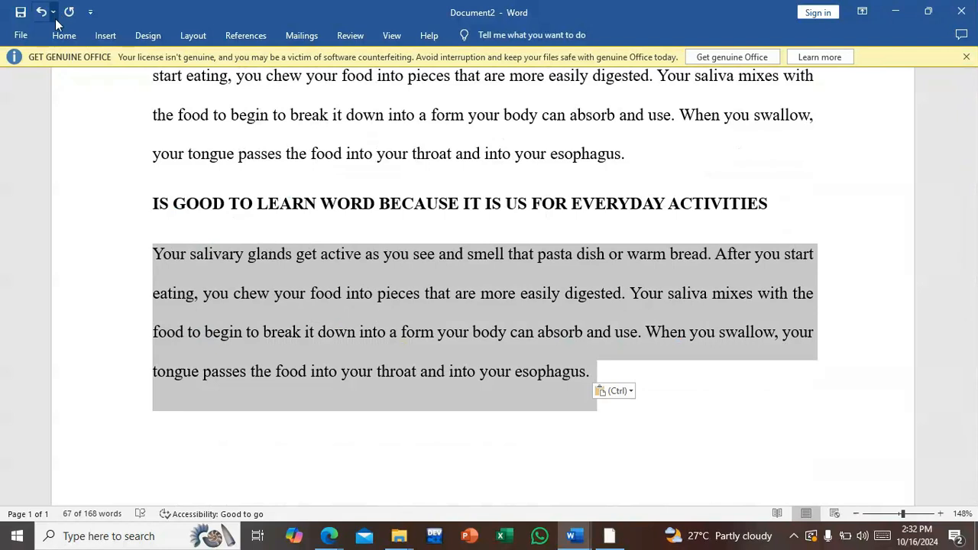
pyautogui.click(67, 42)
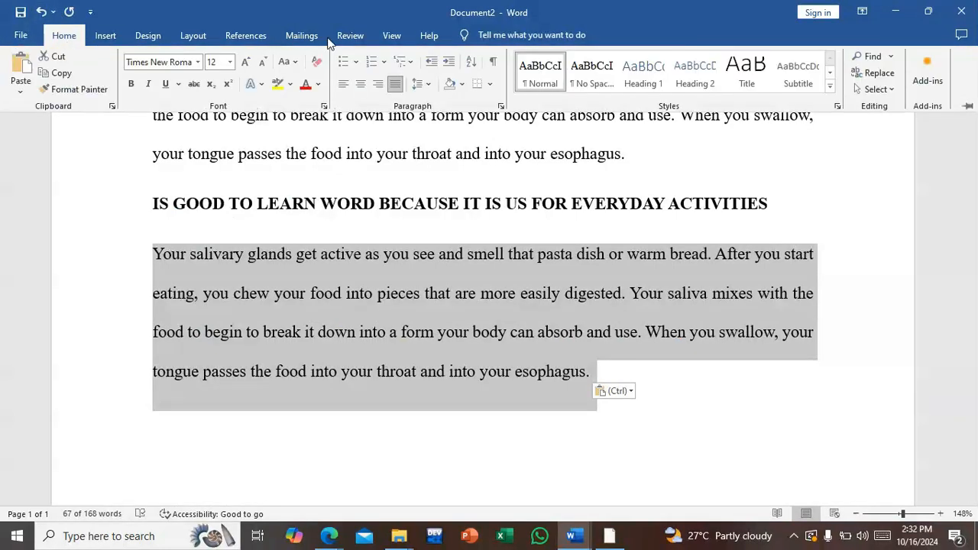
pyautogui.click(345, 86)
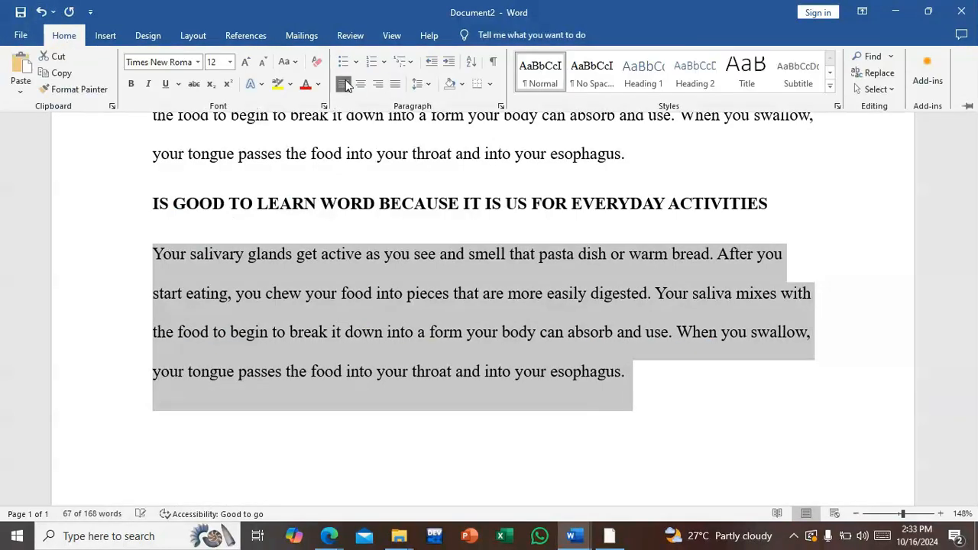
# Step: Set the pasted paragraph's line spacing to 1.15 and deselect the text
pyautogui.click(425, 86)
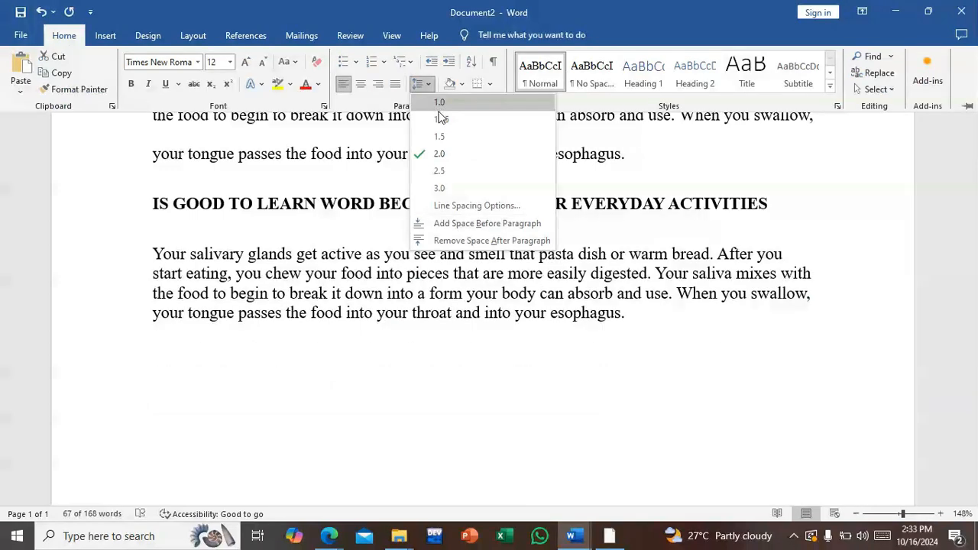
pyautogui.click(442, 117)
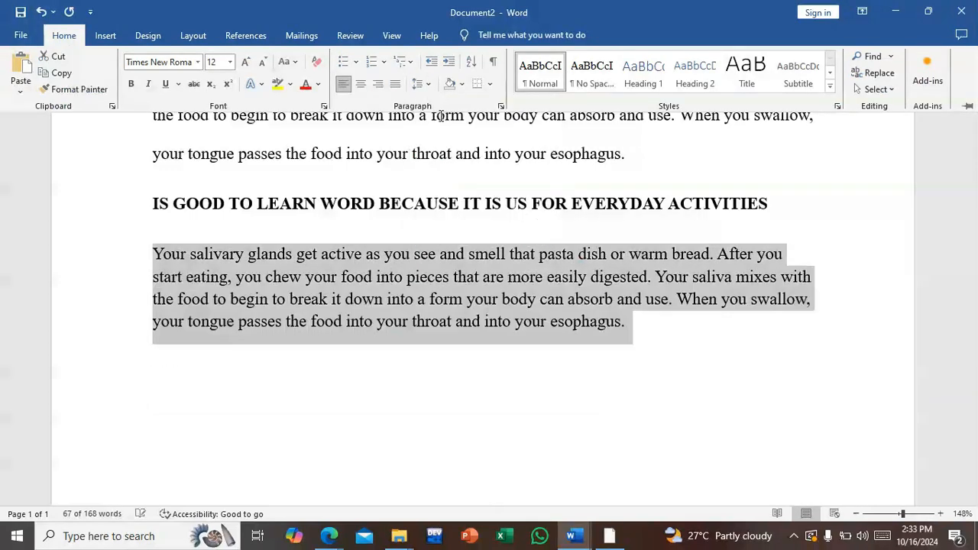
pyautogui.click(682, 353)
pyautogui.click(642, 330)
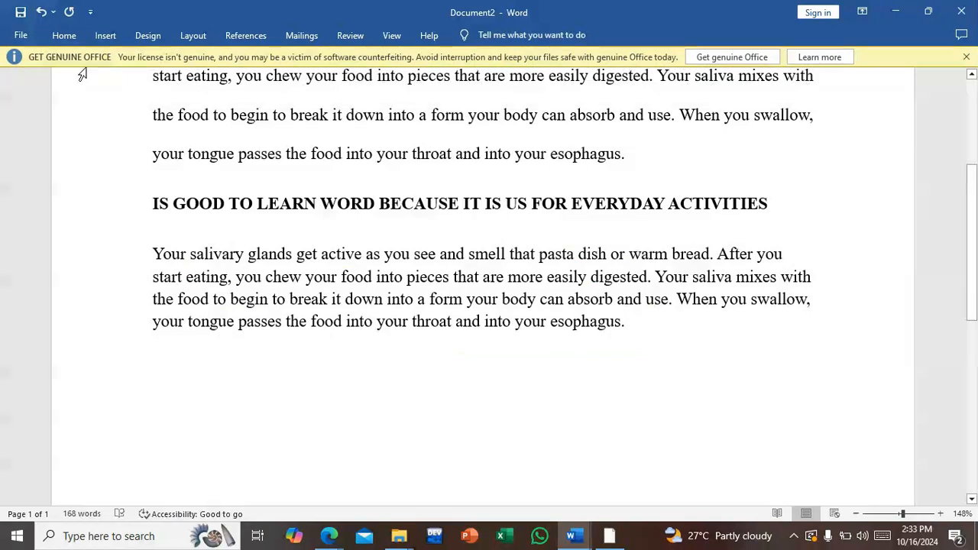
pyautogui.click(65, 39)
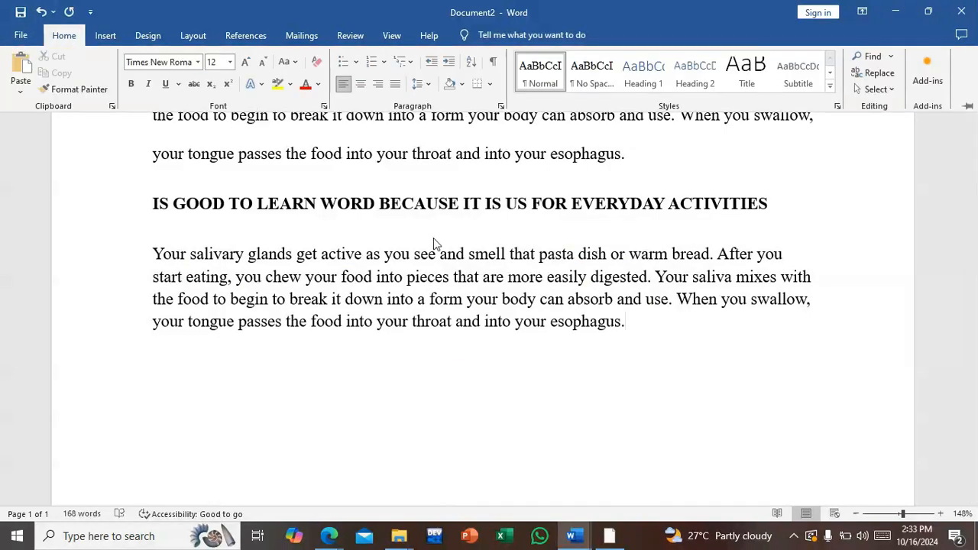
# Step: Justify the pasted paragraph below the "IS GOOD TO LEARN WORD..." line
pyautogui.click(628, 319)
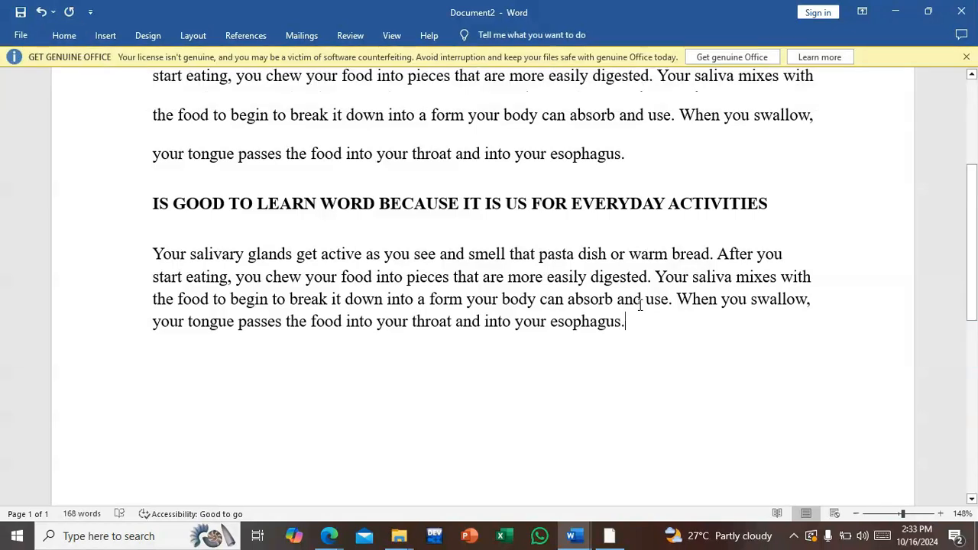
pyautogui.moveTo(628, 319); pyautogui.dragTo(162, 250)
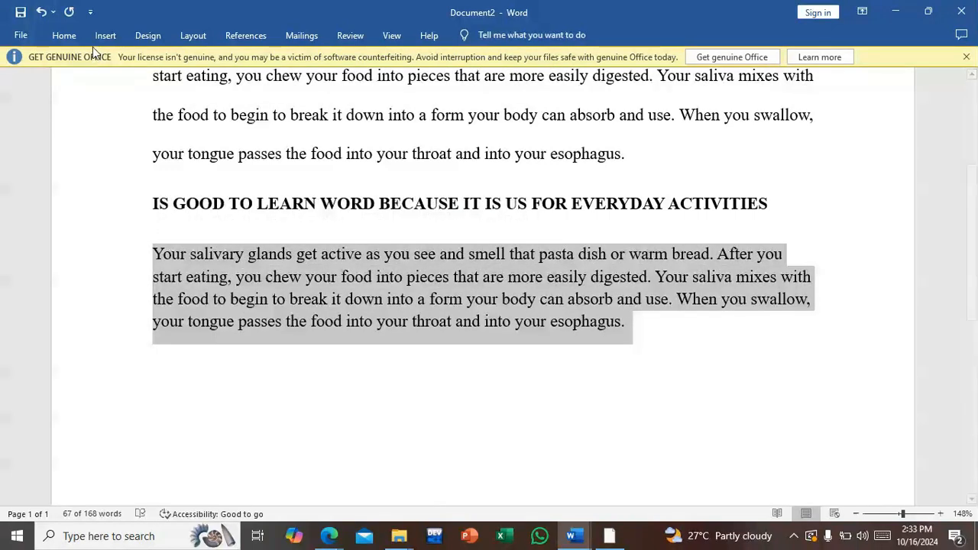
pyautogui.click(68, 36)
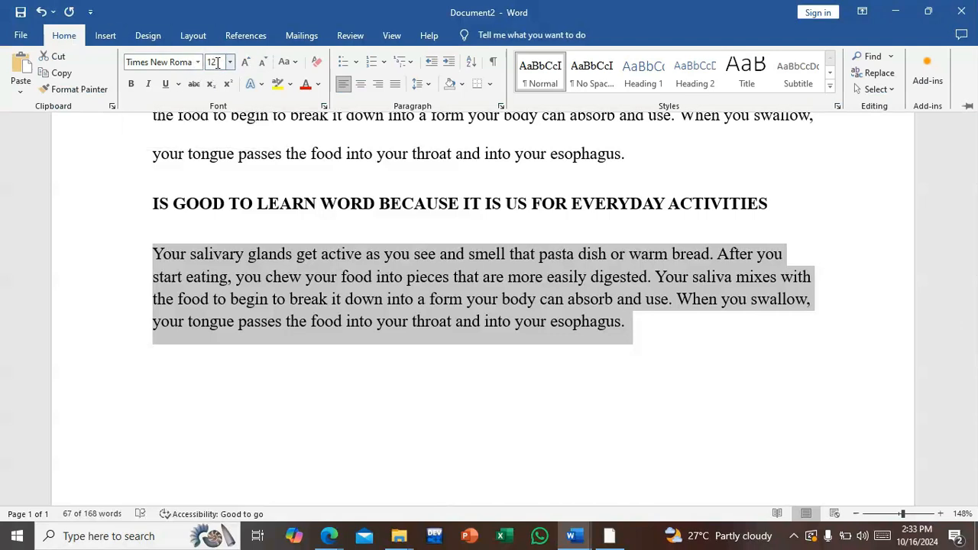
pyautogui.click(395, 84)
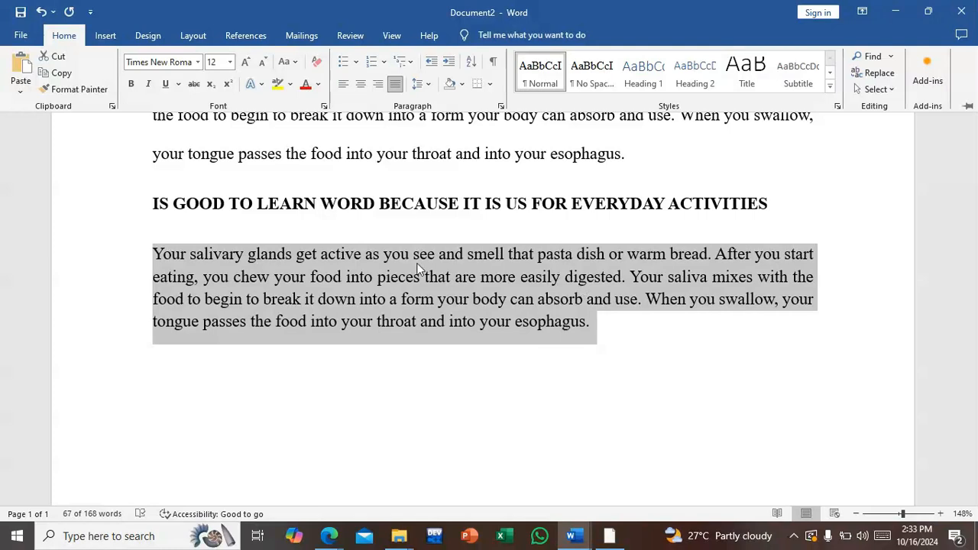
# Step: Set the justified paragraph's line spacing to 2.0
pyautogui.click(423, 88)
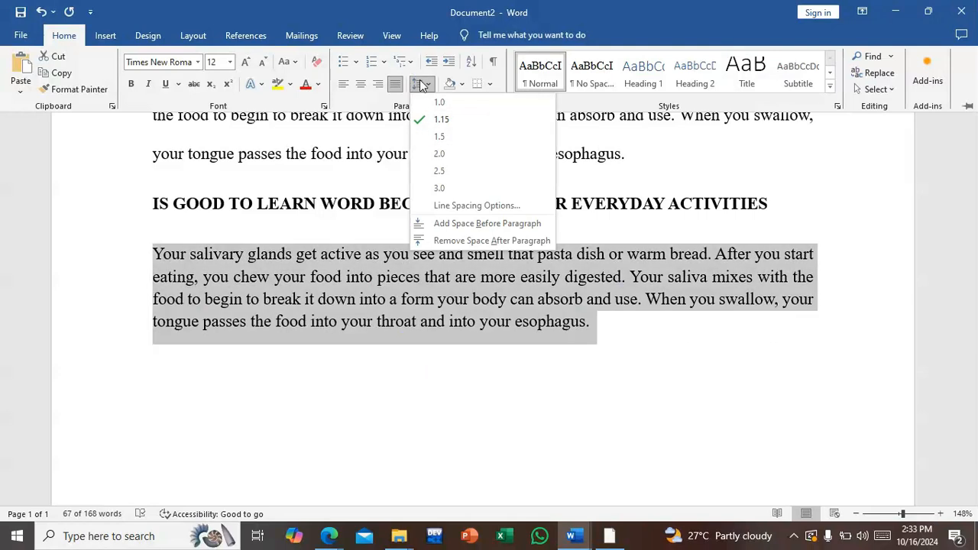
pyautogui.click(426, 89)
pyautogui.click(427, 89)
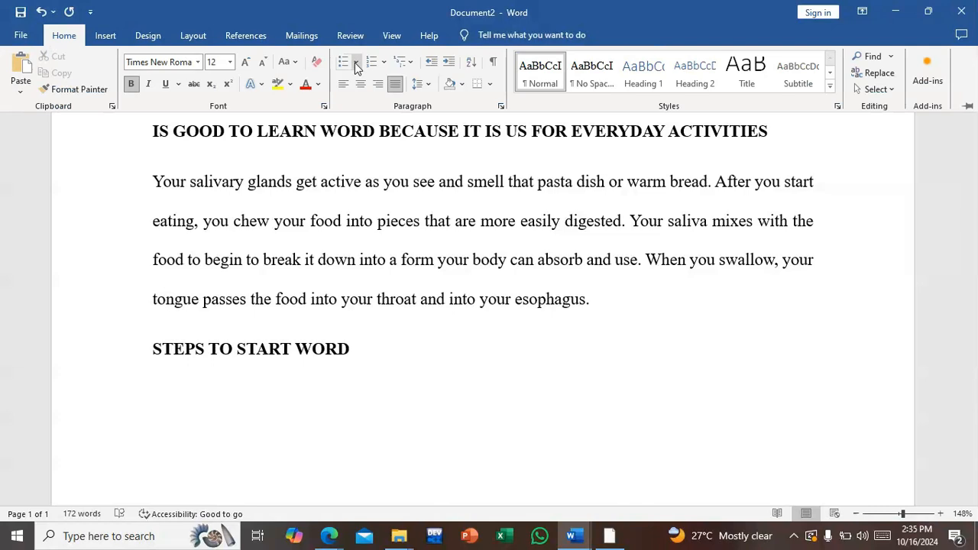
# Step: Start a bulleted list under the "STEPS TO START WORD" heading and turn off bold for its text
pyautogui.click(346, 64)
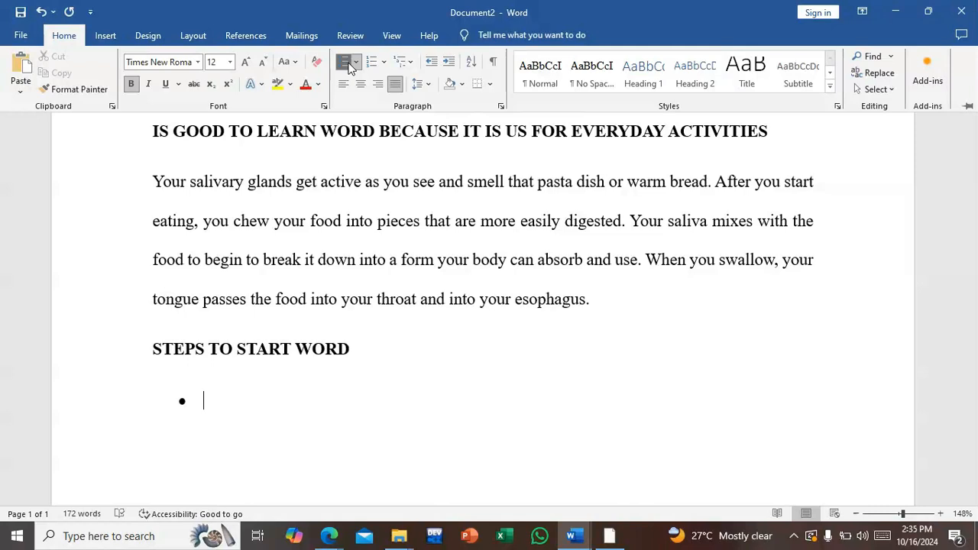
pyautogui.write('CLI')
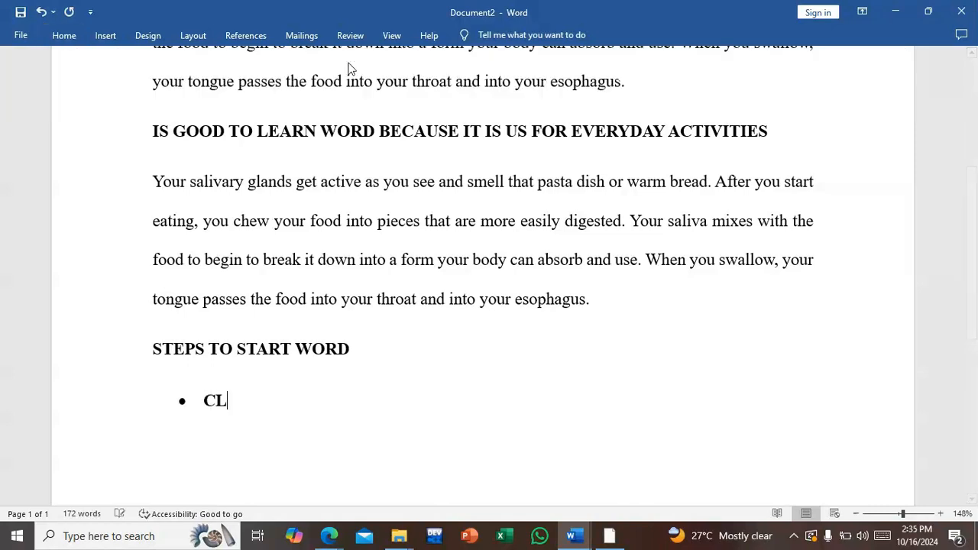
pyautogui.press('BackSpace')
pyautogui.press('BackSpace')
pyautogui.press('BackSpace')
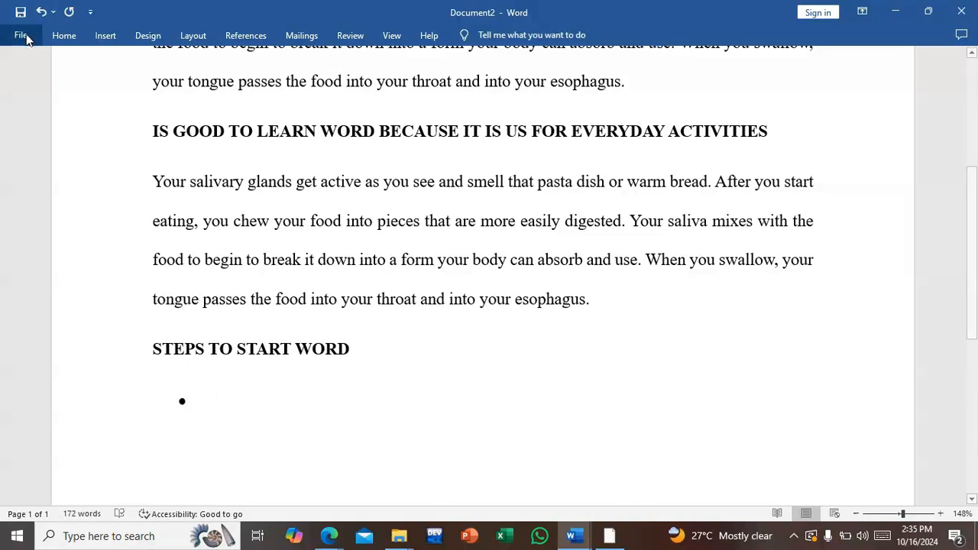
pyautogui.click(59, 38)
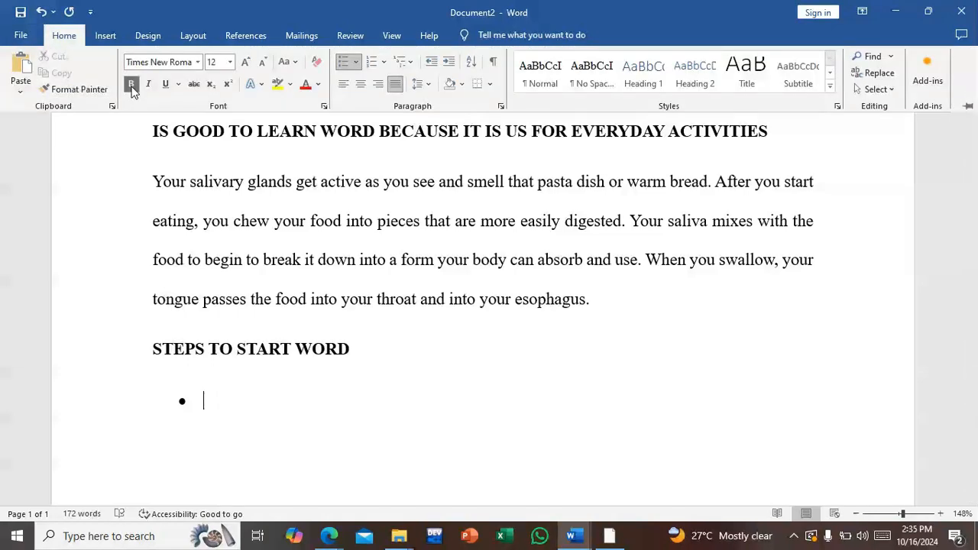
pyautogui.click(205, 398)
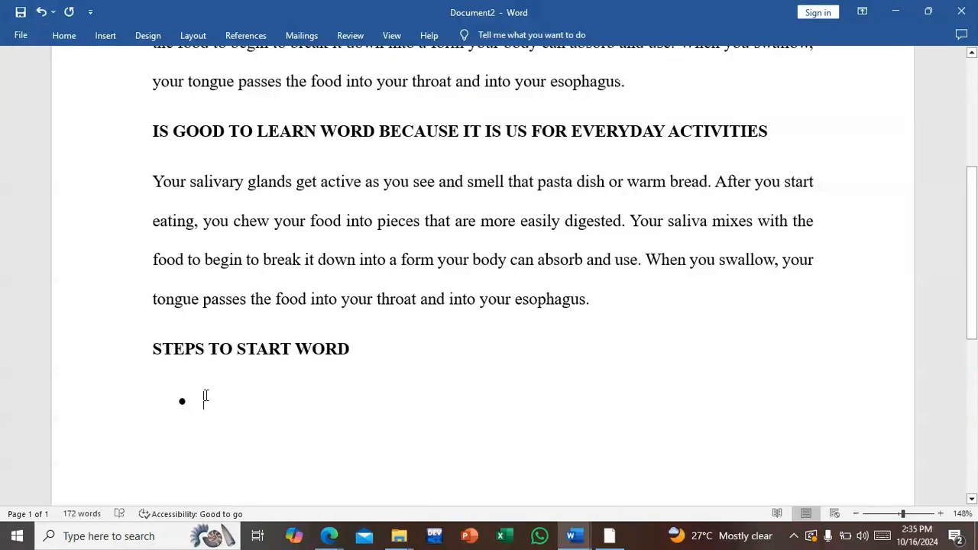
# Step: Write "Click on the start menu" as the first bulleted item and begin a new line below it
pyautogui.write('Cli')
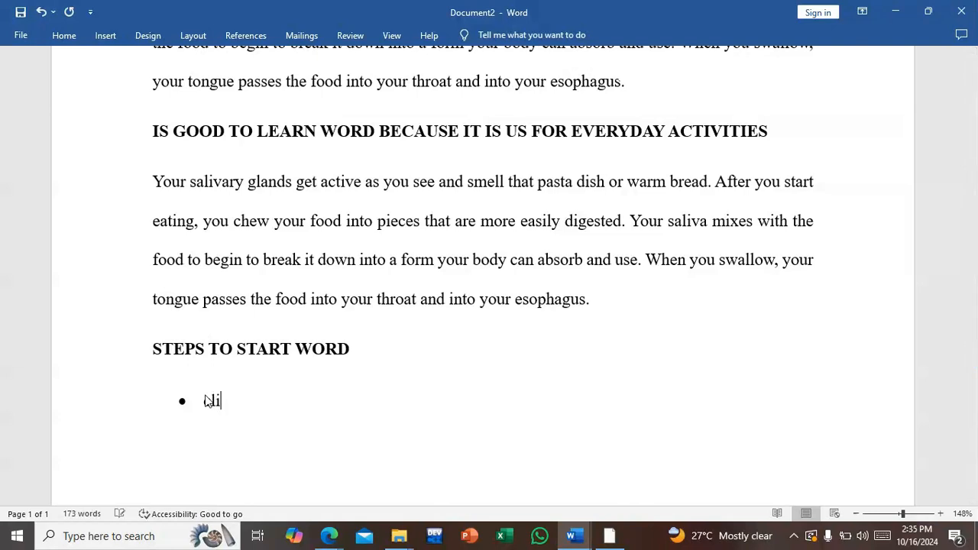
pyautogui.write('ck on the')
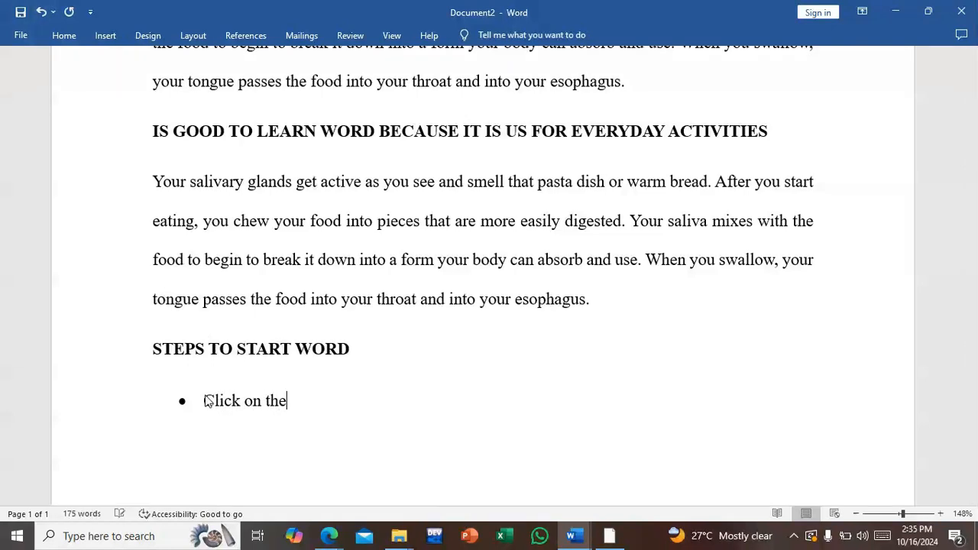
pyautogui.write(' start menu')
pyautogui.press('Return')
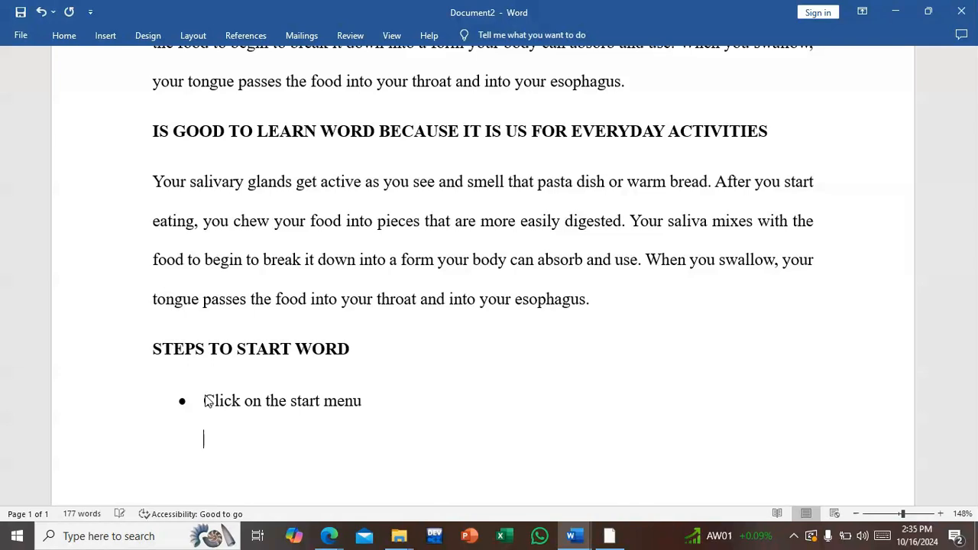
# Step: Delete the bulleted item and its bullet, restore the "STEPS TO START WORD" heading, and begin an empty line below it
pyautogui.press('BackSpace')
pyautogui.press('BackSpace')
pyautogui.press('BackSpace')
pyautogui.press('BackSpace')
pyautogui.press('BackSpace')
pyautogui.press('BackSpace')
pyautogui.press('BackSpace')
pyautogui.press('BackSpace')
pyautogui.press('BackSpace')
pyautogui.press('BackSpace')
pyautogui.press('BackSpace')
pyautogui.press('BackSpace')
pyautogui.press('BackSpace')
pyautogui.press('BackSpace')
pyautogui.press('BackSpace')
pyautogui.press('BackSpace')
pyautogui.press('BackSpace')
pyautogui.press('BackSpace')
pyautogui.press('BackSpace')
pyautogui.press('BackSpace')
pyautogui.press('BackSpace')
pyautogui.press('BackSpace')
pyautogui.press('BackSpace')
pyautogui.press('BackSpace')
pyautogui.press('BackSpace')
pyautogui.press('BackSpace')
pyautogui.press('BackSpace')
pyautogui.press('BackSpace')
pyautogui.press('BackSpace')
pyautogui.press('BackSpace')
pyautogui.write('ORD')
pyautogui.press('Return')
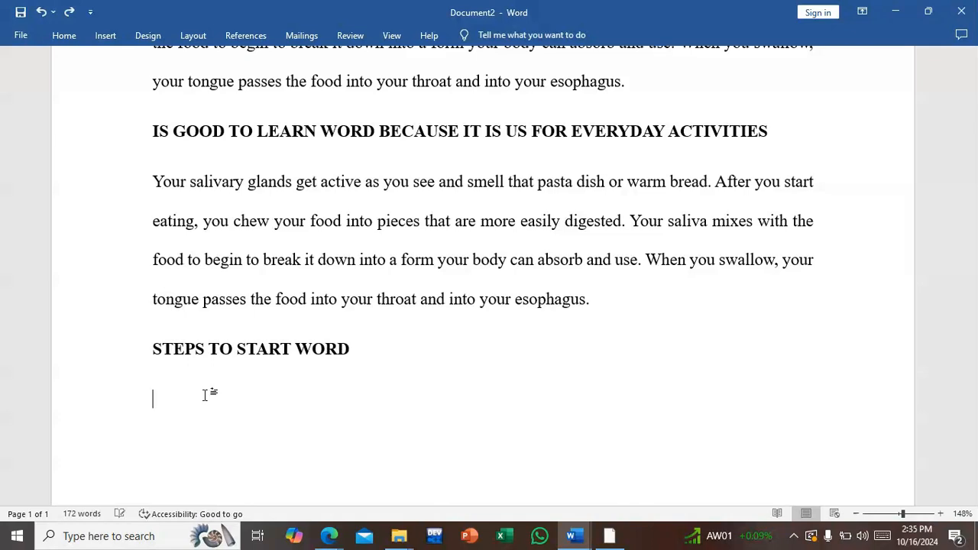
# Step: Start a numbered list on the empty line under the "STEPS TO START WORD" heading
pyautogui.click(48, 36)
pyautogui.click(374, 62)
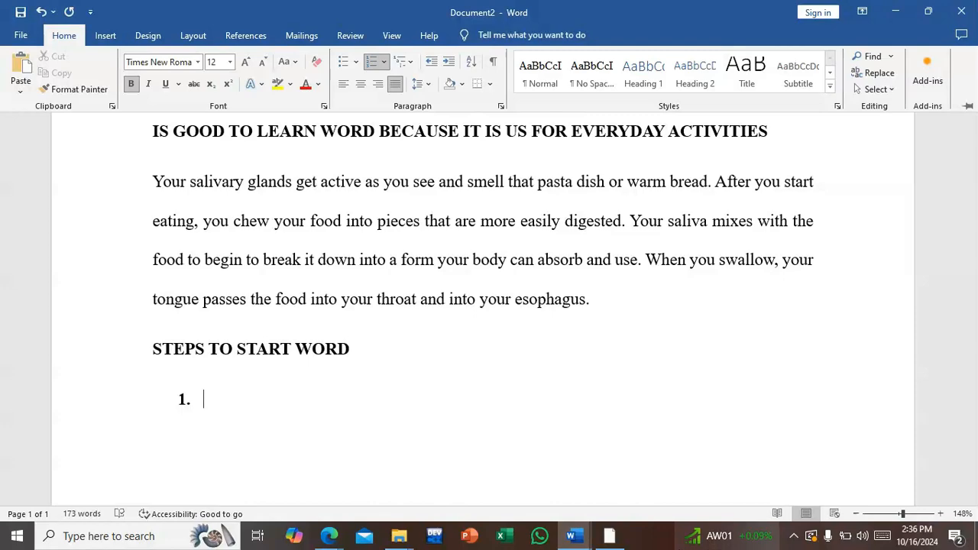
pyautogui.moveTo(610, 535)
pyautogui.click(606, 504)
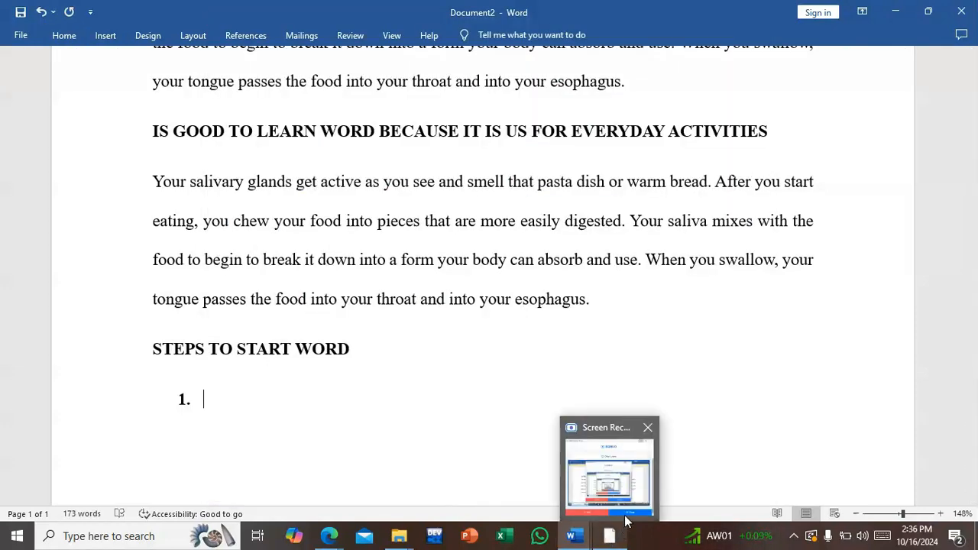
pyautogui.click(625, 521)
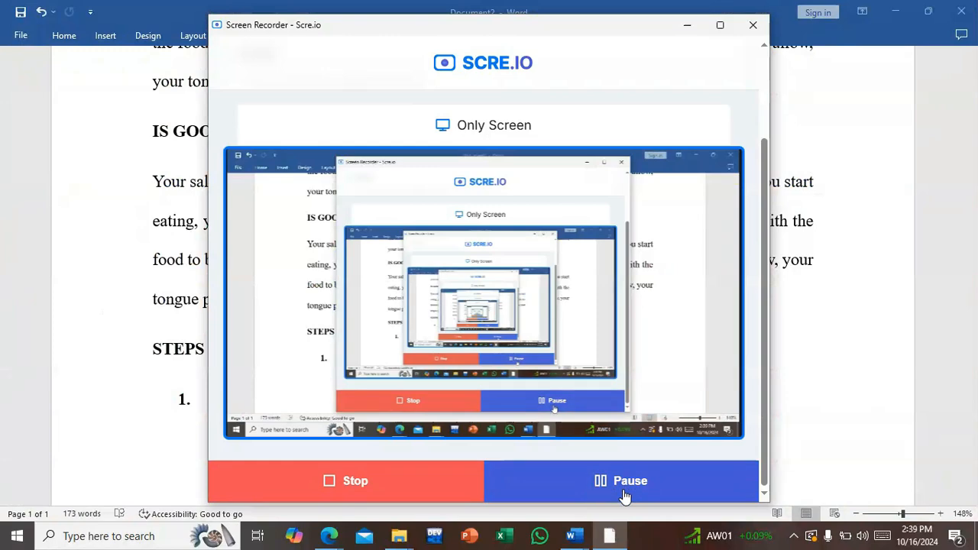
pyautogui.click(687, 24)
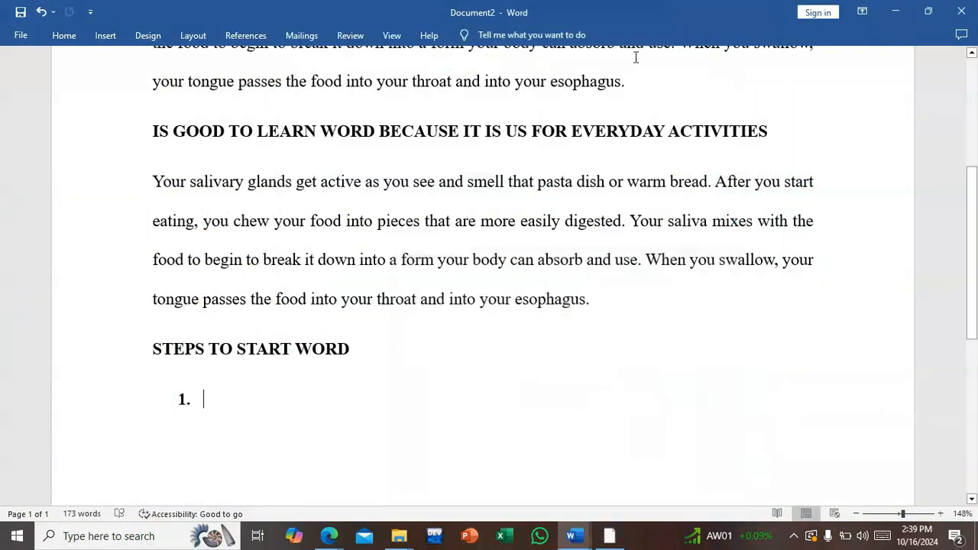
# Step: Write "Click on the start menu" as the first numbered item
pyautogui.write('st')
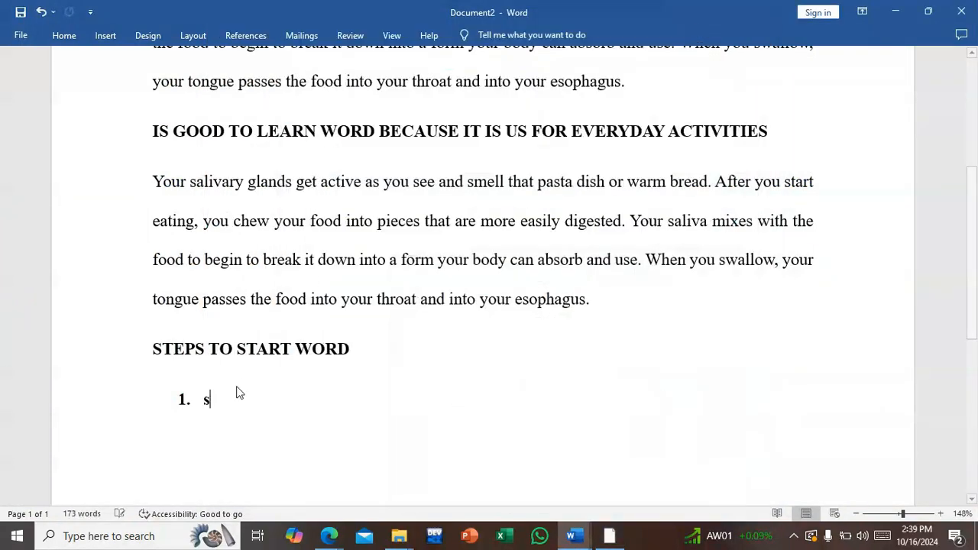
pyautogui.press('BackSpace')
pyautogui.press('BackSpace')
pyautogui.write('cl')
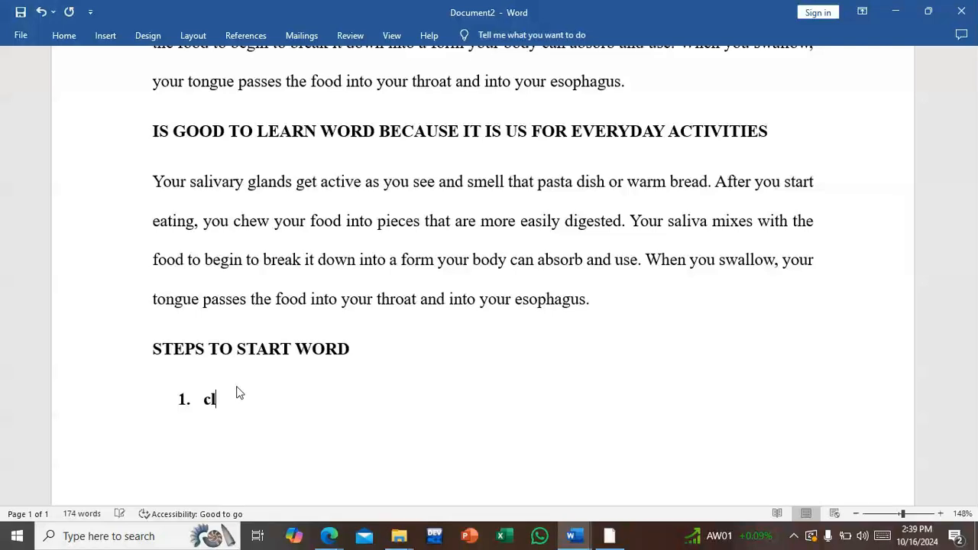
pyautogui.write('ick on the star')
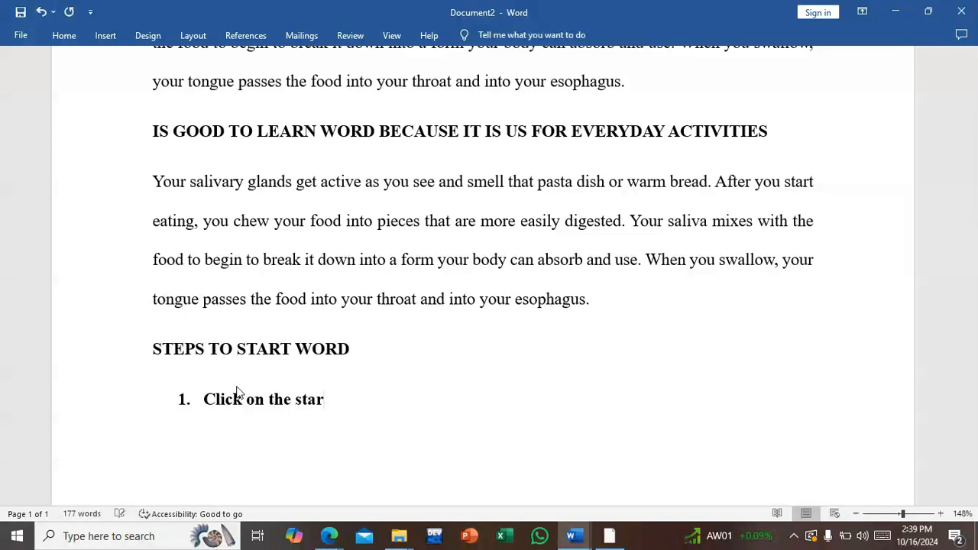
pyautogui.write('t menu')
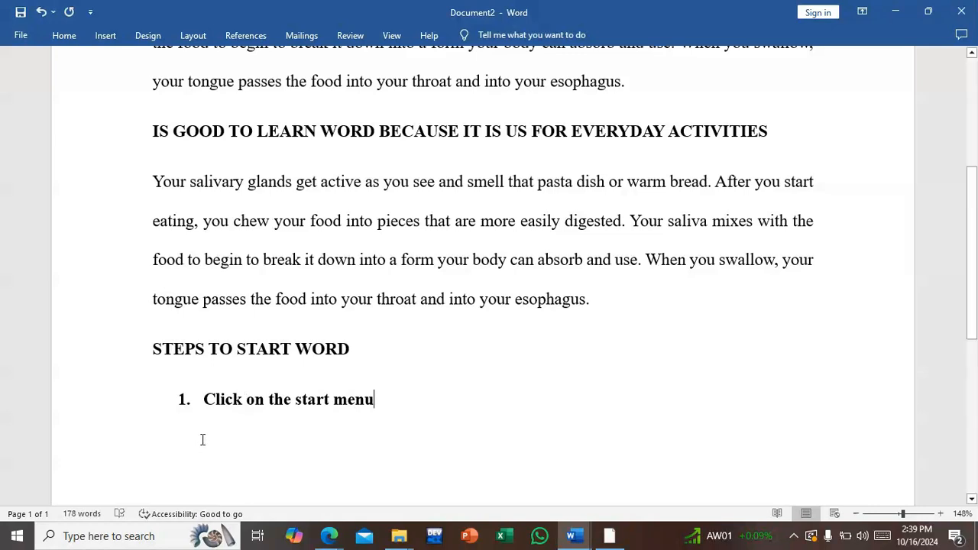
# Step: Remove the bold formatting from the first numbered item and start a second numbered item
pyautogui.moveTo(392, 399); pyautogui.dragTo(163, 406)
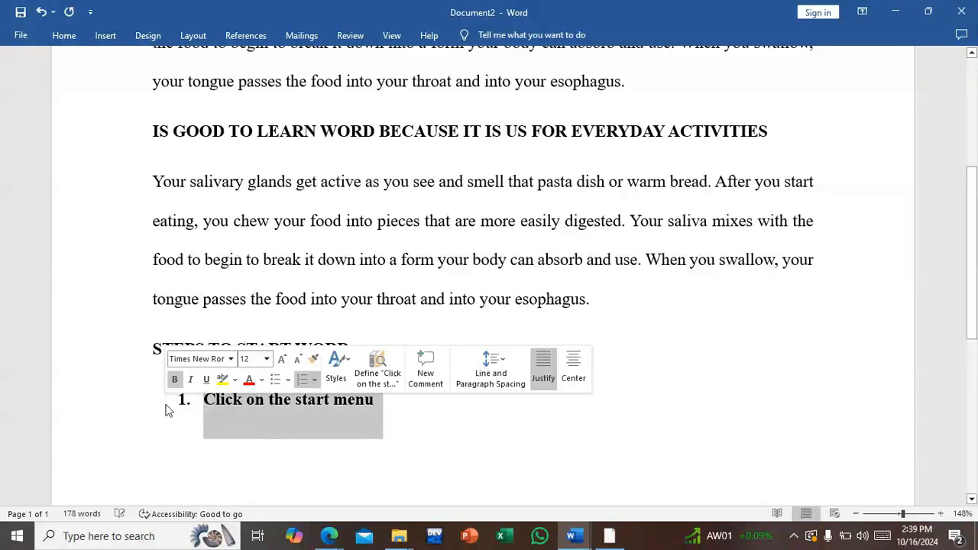
pyautogui.click(65, 38)
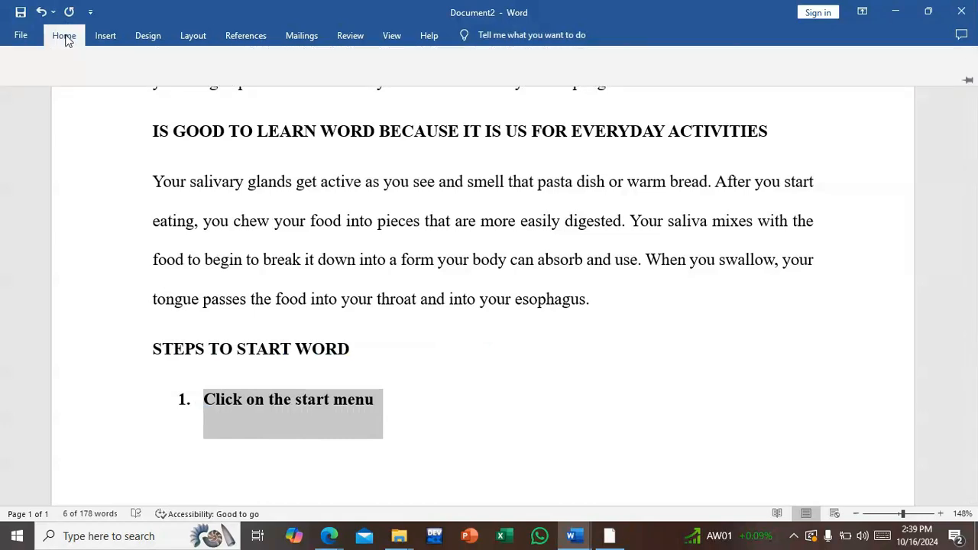
pyautogui.click(131, 86)
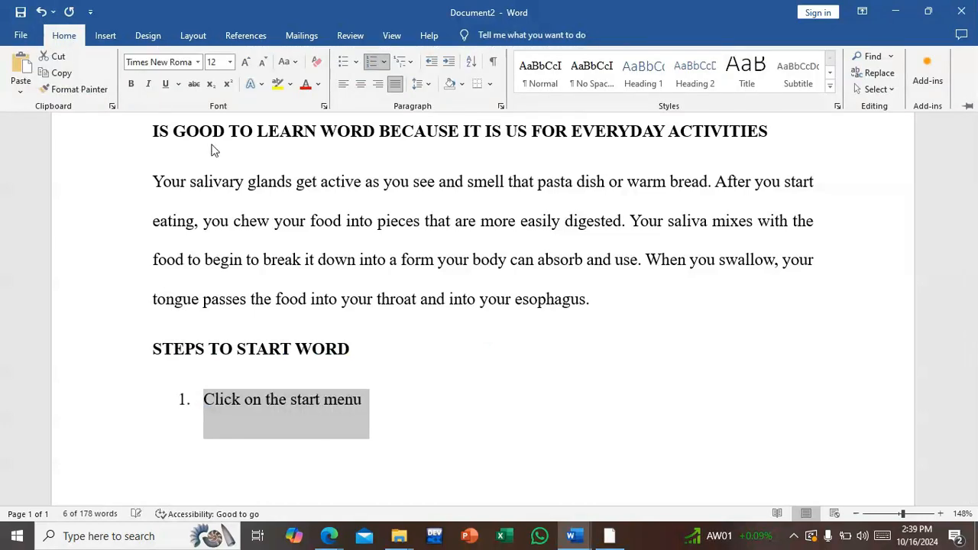
pyautogui.click(387, 405)
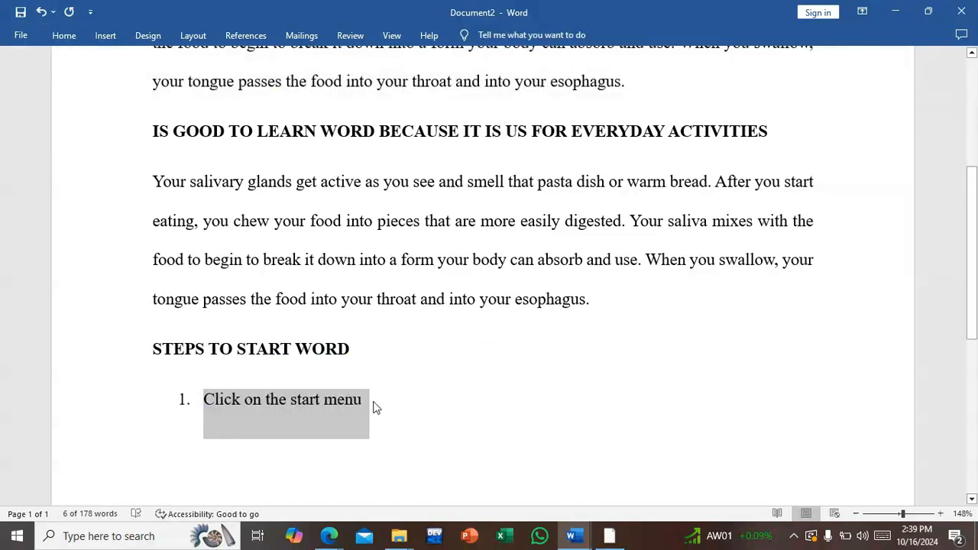
pyautogui.click(375, 407)
pyautogui.press('Return')
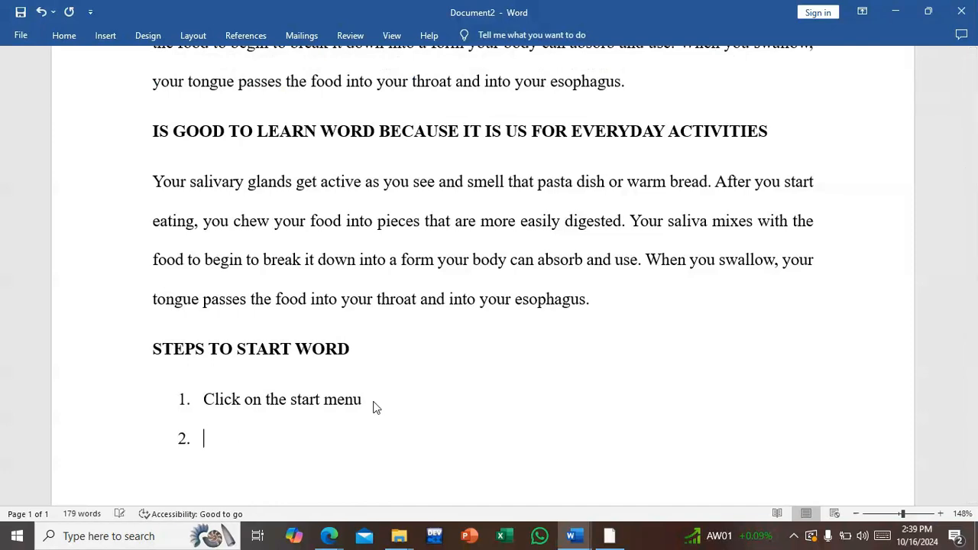
# Step: End the numbered list after its first item, clearing the trial text "sdf" and adding blank lines below
pyautogui.press('Return')
pyautogui.press('BackSpace')
pyautogui.press('BackSpace')
pyautogui.press('Return')
pyautogui.write('1')
pyautogui.press('BackSpace')
pyautogui.write('sdf')
pyautogui.press('Return')
pyautogui.press('BackSpace')
pyautogui.press('BackSpace')
pyautogui.press('BackSpace')
pyautogui.press('BackSpace')
pyautogui.press('BackSpace')
pyautogui.press('BackSpace')
pyautogui.press('BackSpace')
pyautogui.press('BackSpace')
pyautogui.press('BackSpace')
pyautogui.press('Return')
pyautogui.press('Return')
# Step: Go back to the "INTRODUCTION TO WORD" heading at the start of the document
pyautogui.moveTo(971, 207); pyautogui.dragTo(975, 106)
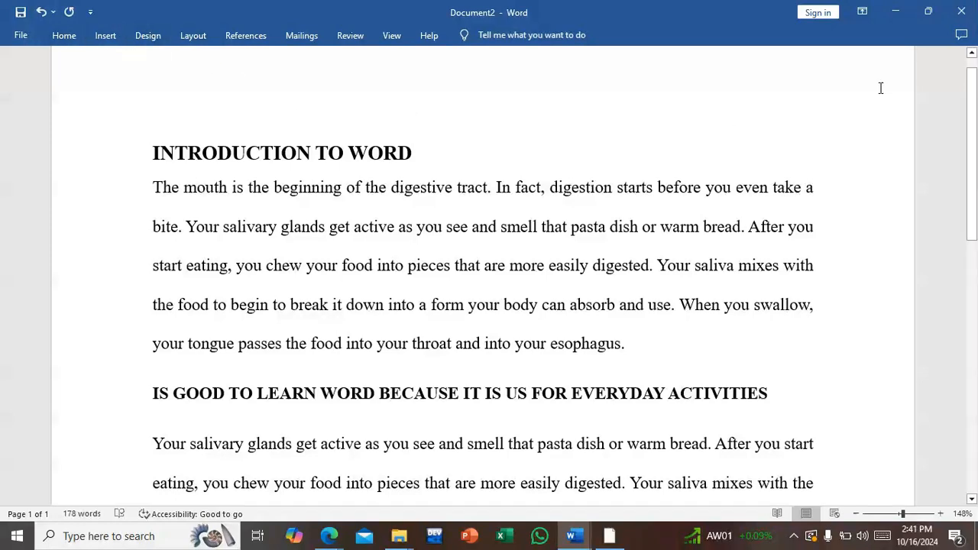
pyautogui.moveTo(976, 119)
pyautogui.mouseDown()
pyautogui.moveTo(974, 159)
pyautogui.moveTo(973, 123)
pyautogui.mouseUp()
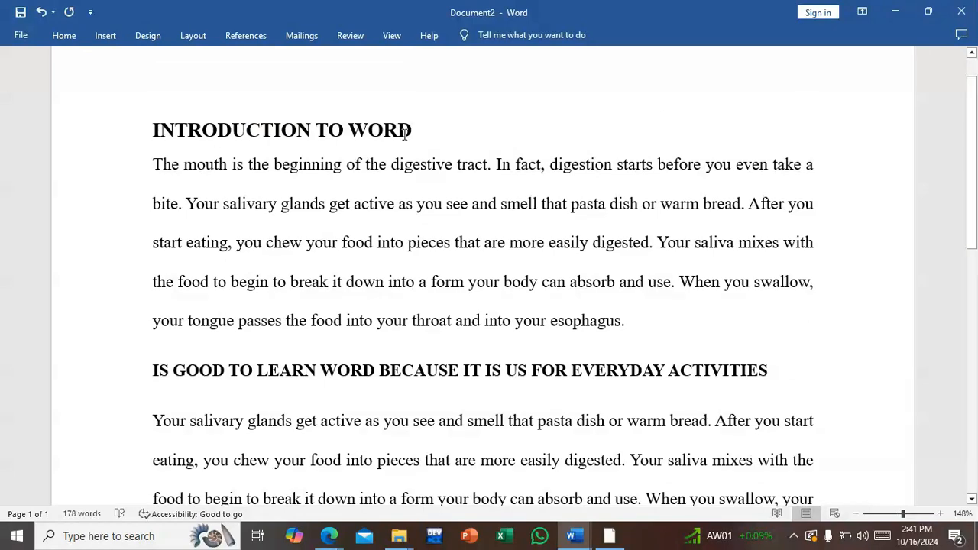